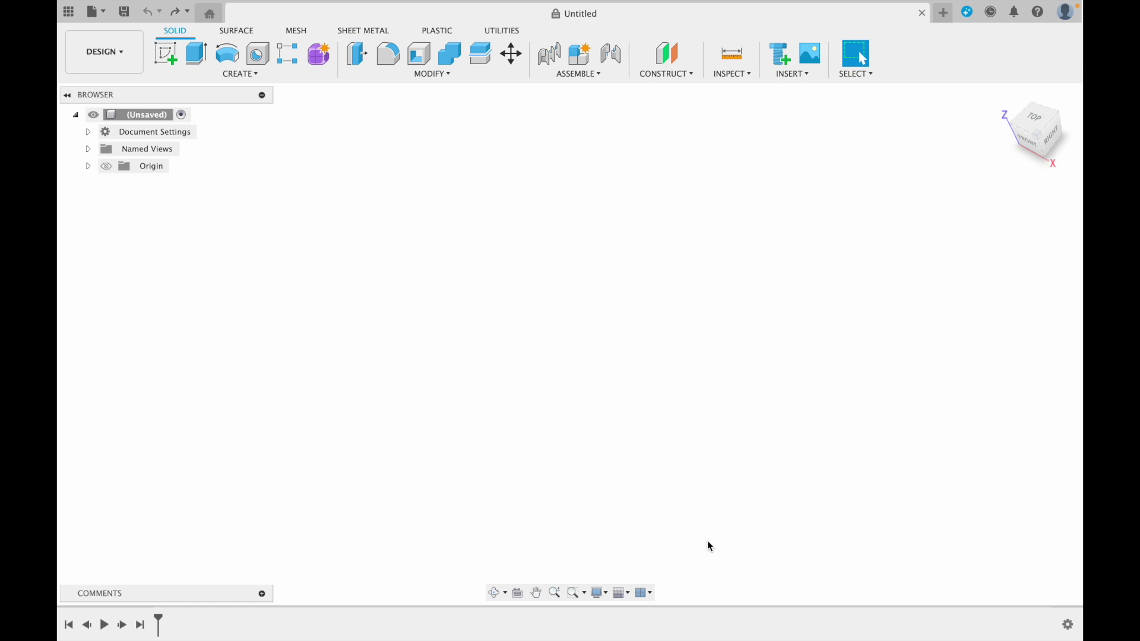
- Start a new sketch on the horizontal XY ground plane of the empty design
mouse_move(642, 9)
mouse_move(1038, 132)
mouse_down()
mouse_move(1014, 114)
mouse_move(1039, 145)
mouse_move(1032, 122)
mouse_up()
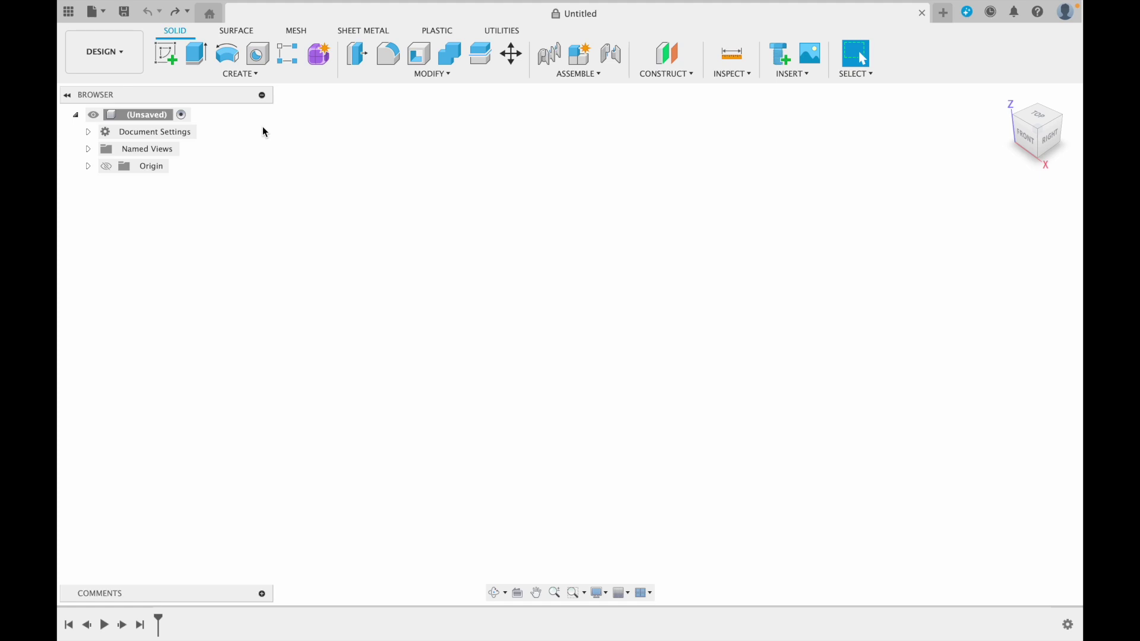
click(165, 54)
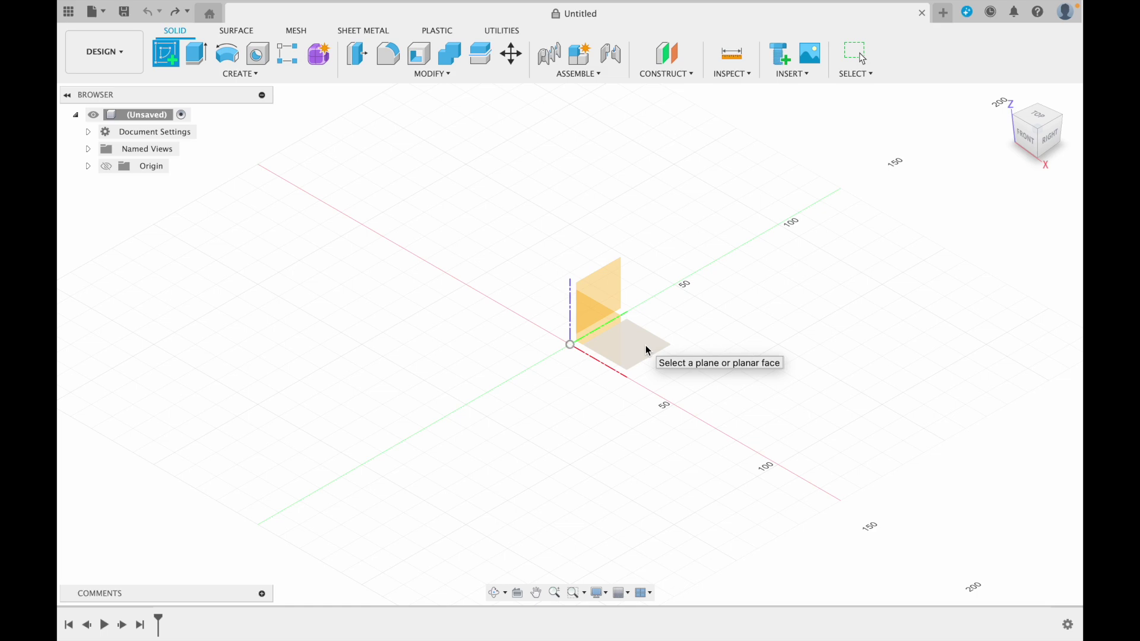
click(646, 347)
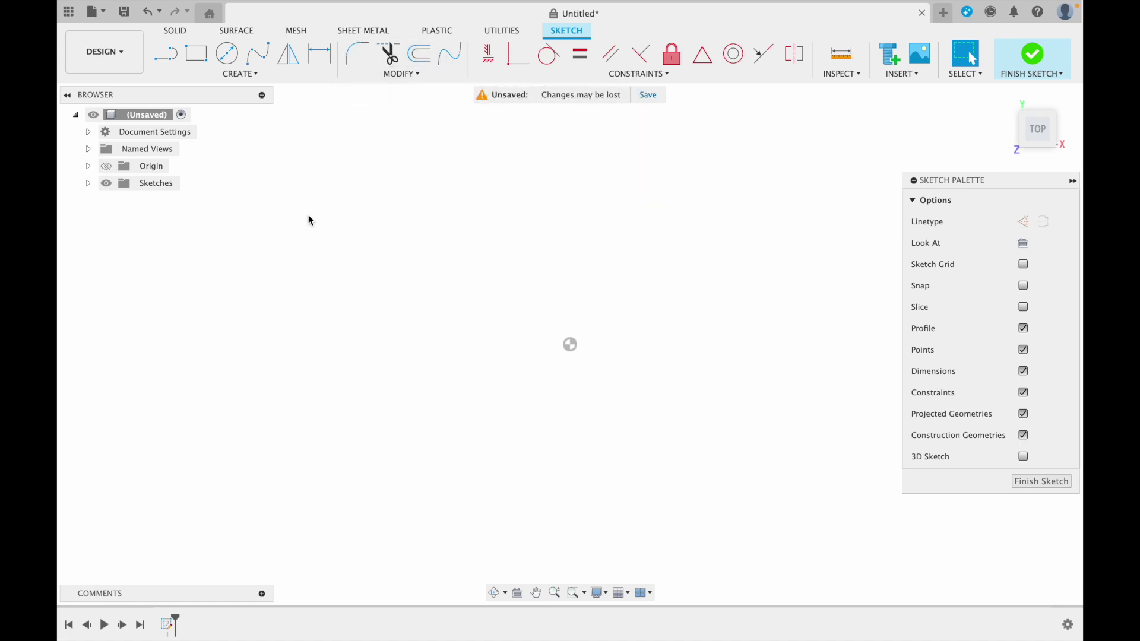
click(229, 55)
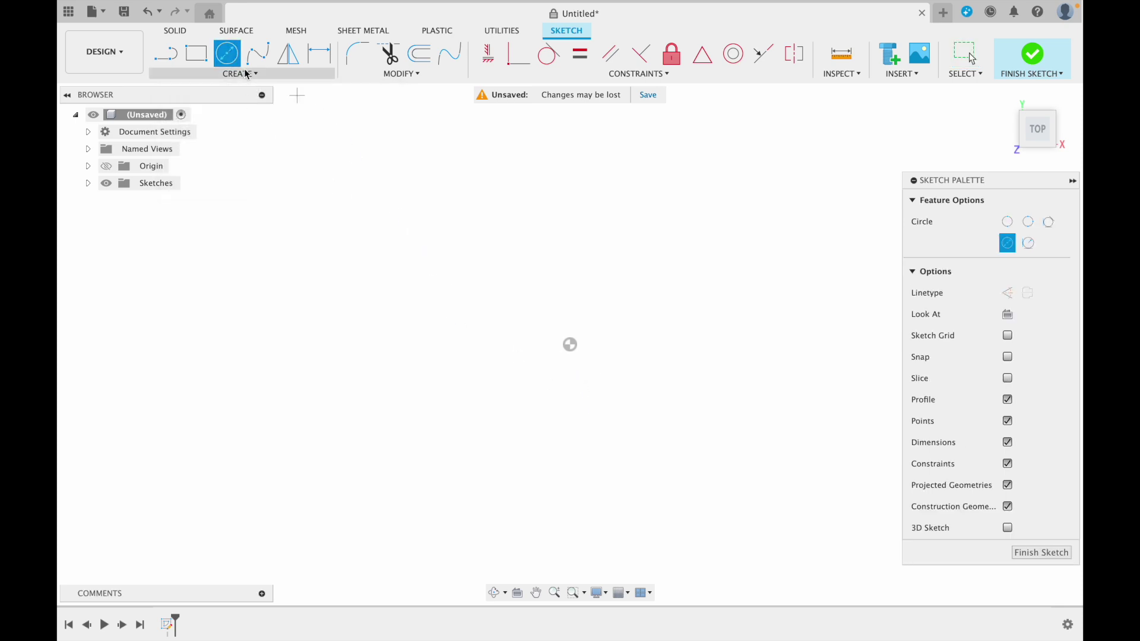
- Draw a 20 mm diameter circle at the sketch origin and select its profile
click(571, 345)
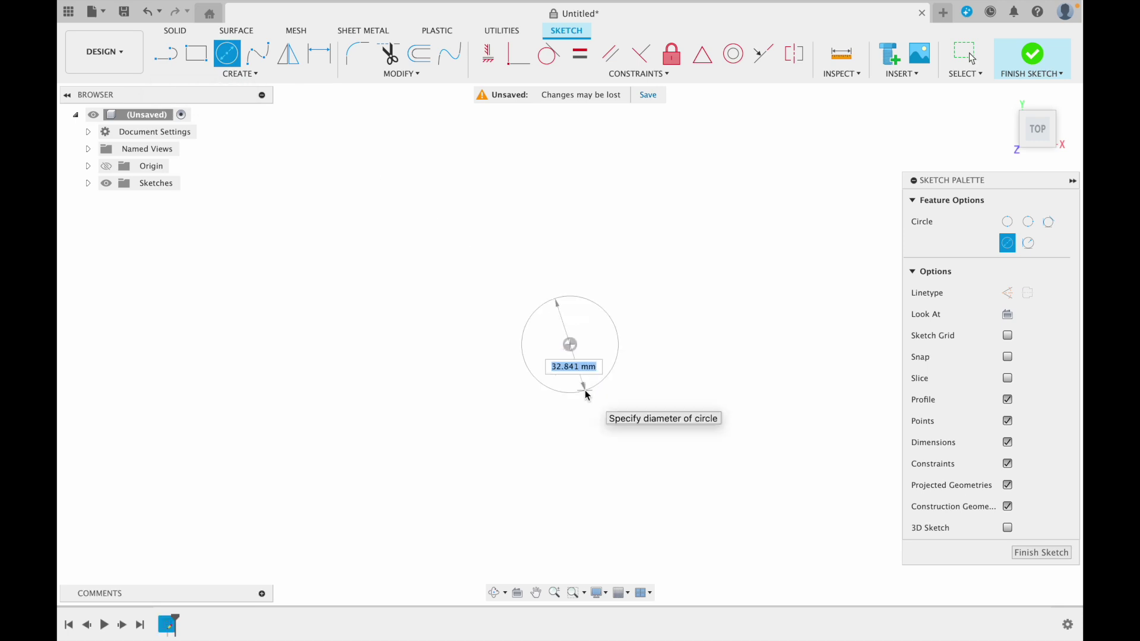
text(20)
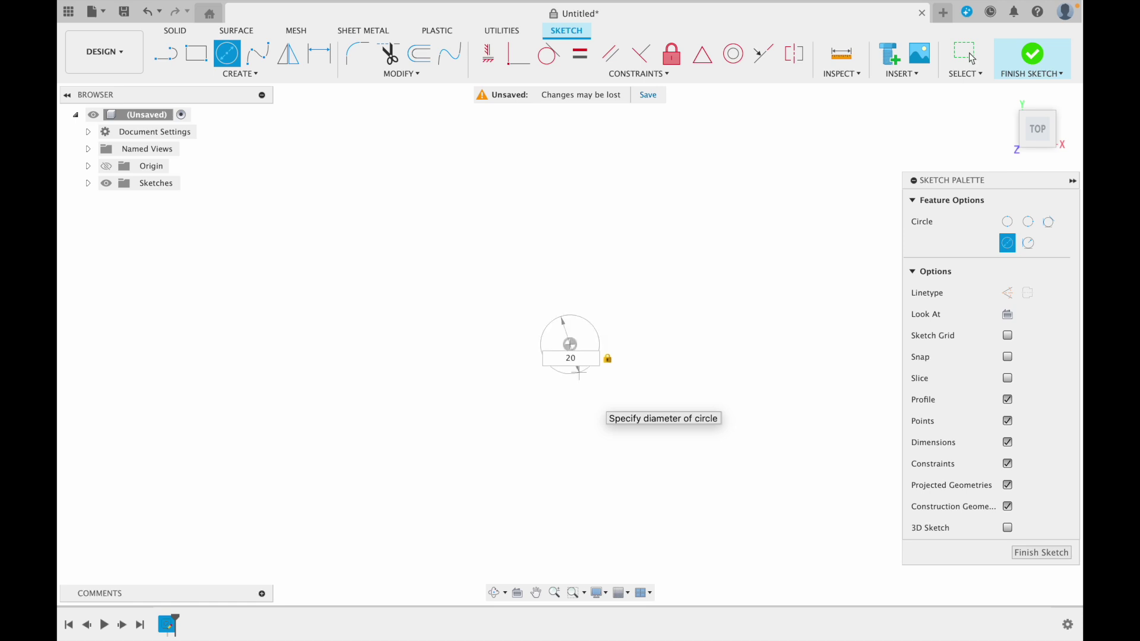
key(Return)
click(972, 58)
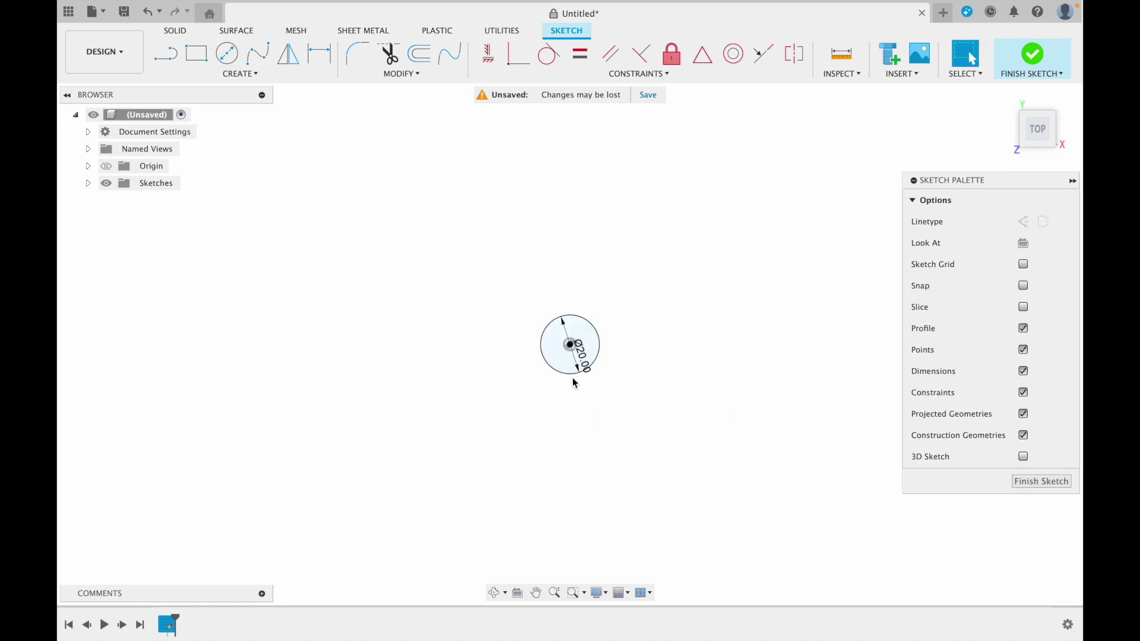
scroll(567, 379, up, 4)
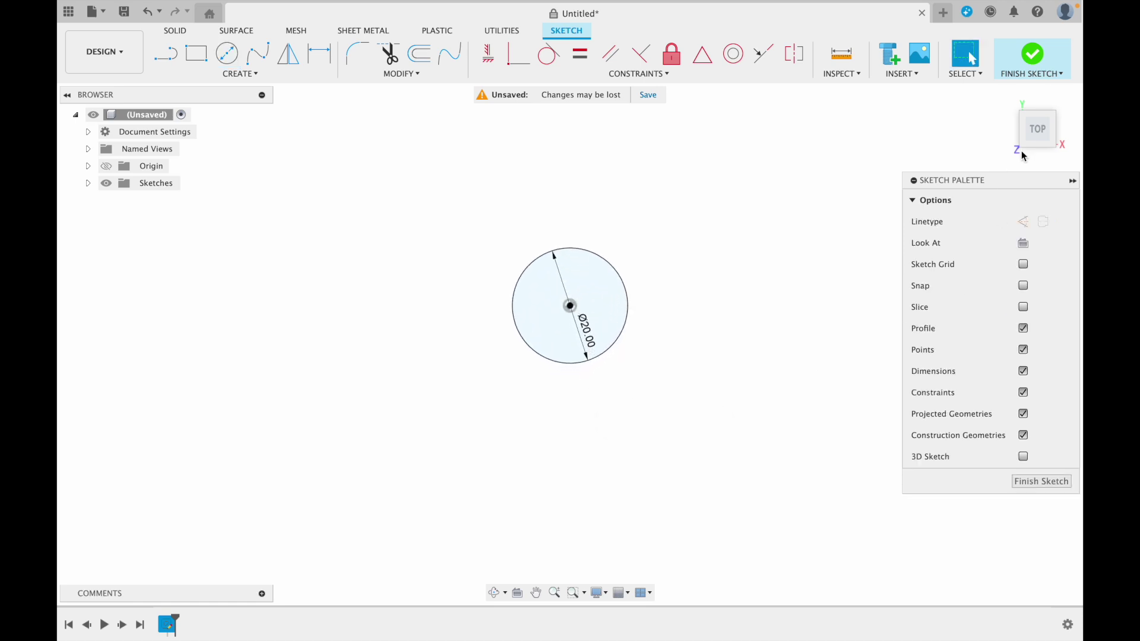
mouse_move(1039, 128)
mouse_down()
mouse_move(1039, 101)
mouse_move(1010, 116)
mouse_move(879, 119)
mouse_move(983, 120)
mouse_move(998, 134)
mouse_up()
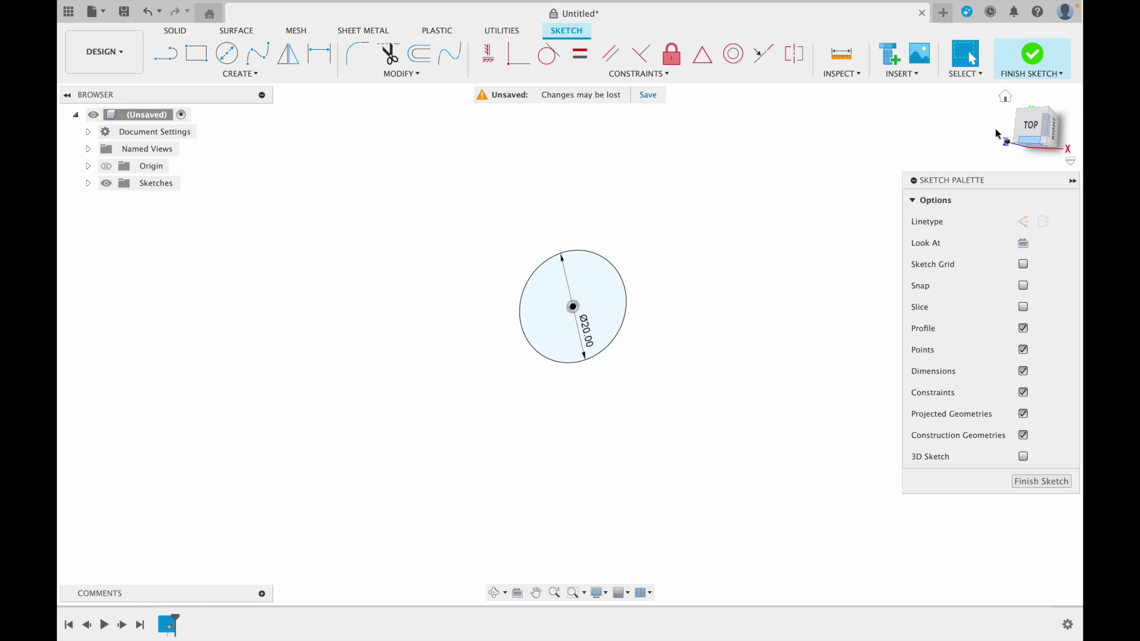
click(1029, 127)
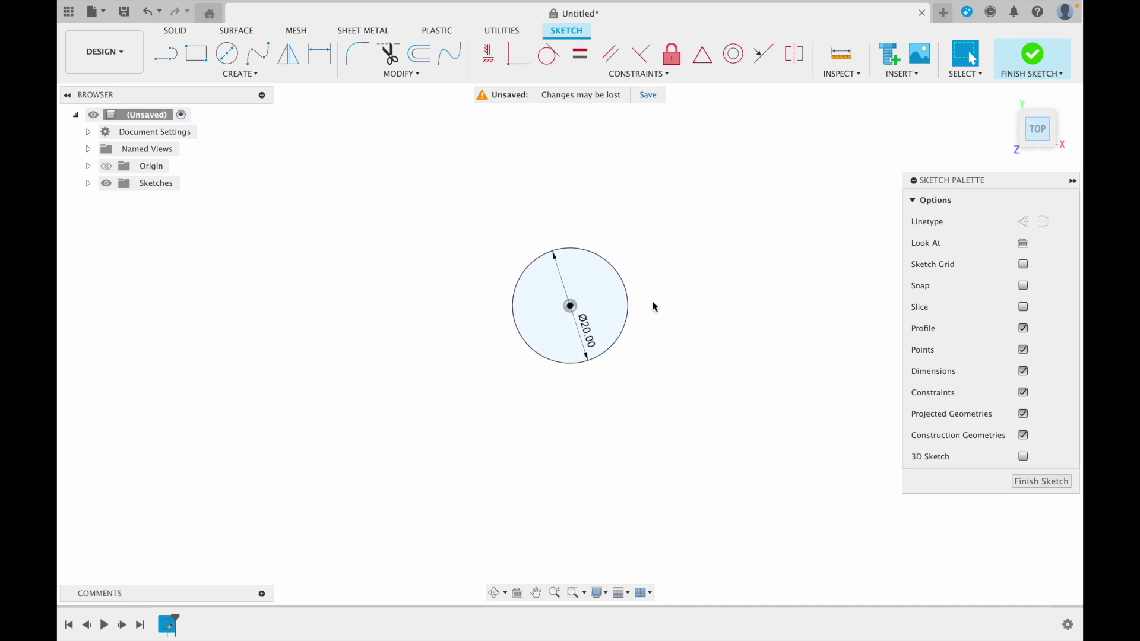
click(602, 304)
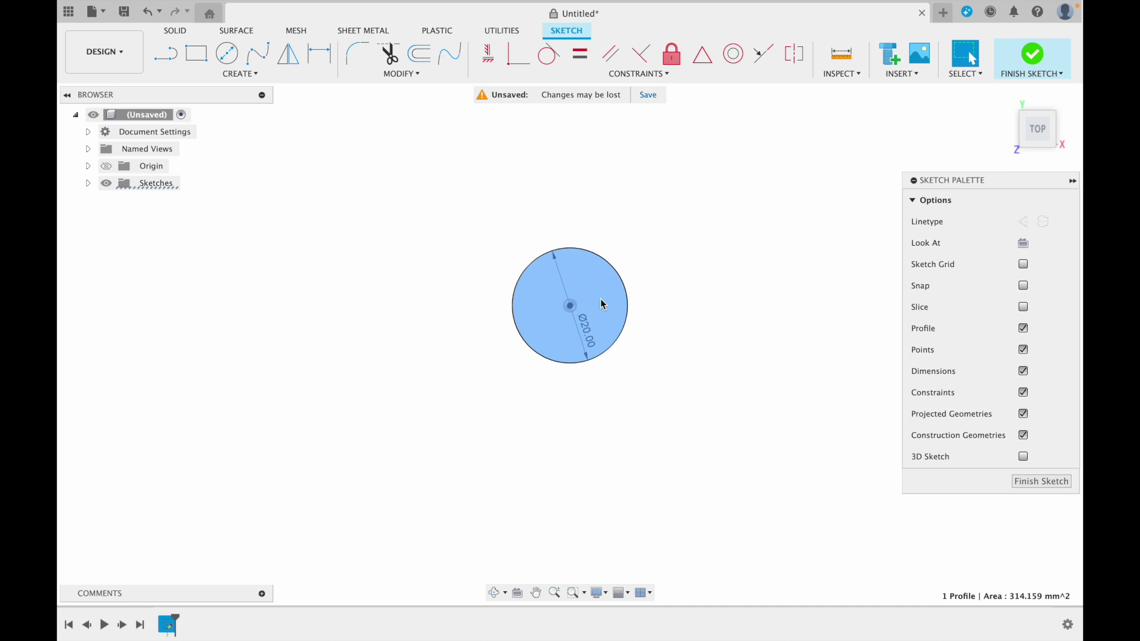
- Extrude the 20 mm circle profile 6 mm into a solid cylinder
right_click(601, 302)
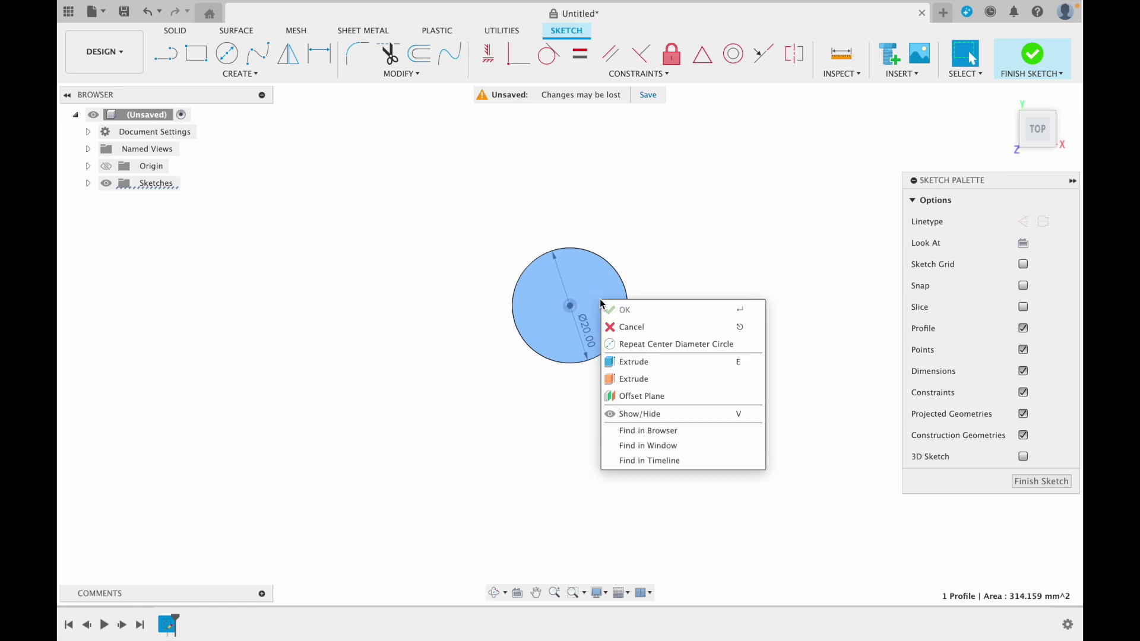
click(633, 362)
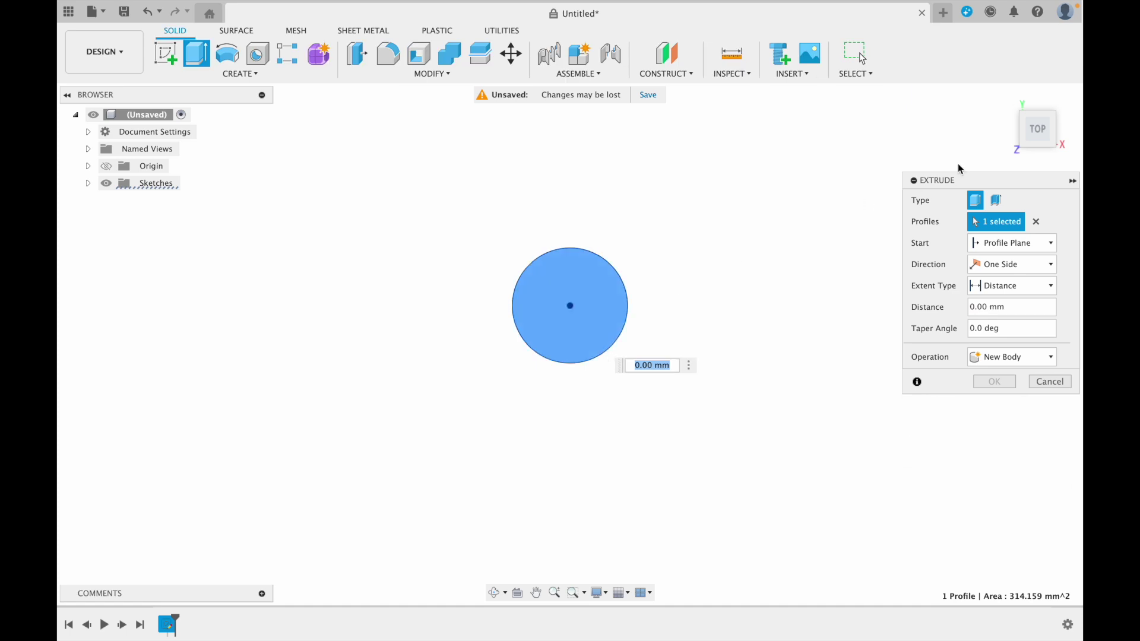
drag(1037, 123, 1034, 112)
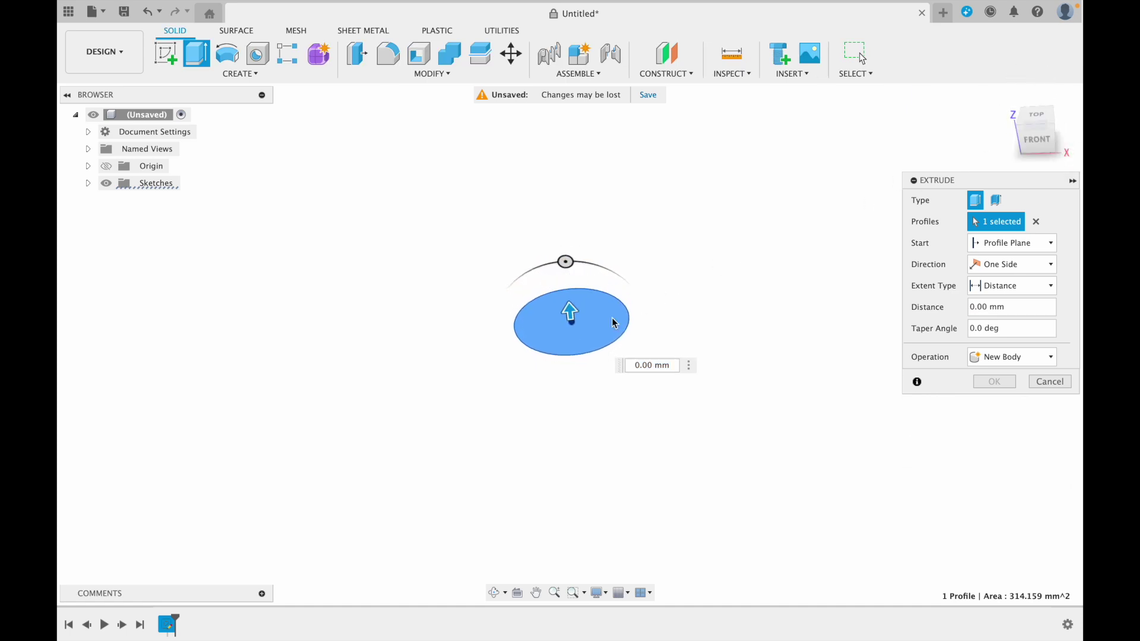
drag(570, 314, 565, 288)
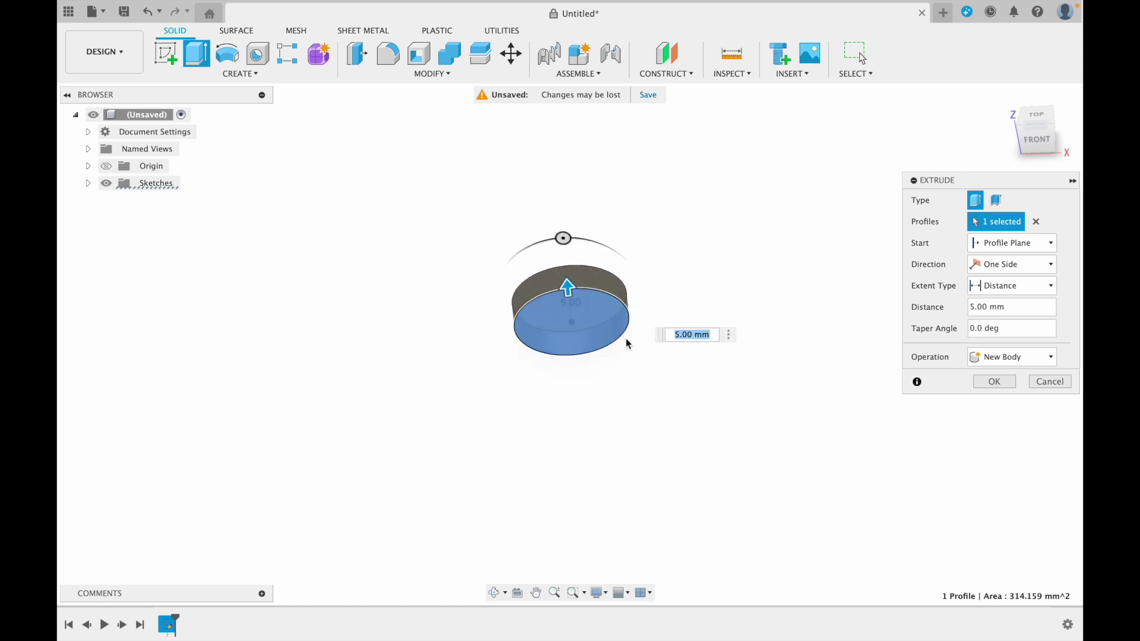
click(679, 335)
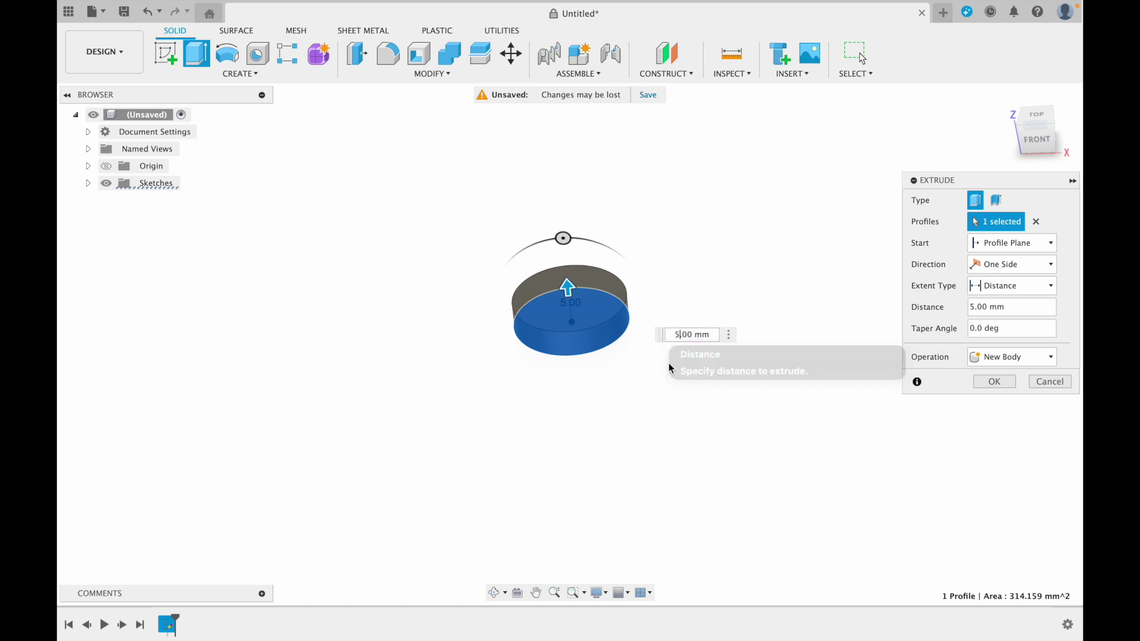
key(Delete)
text(6)
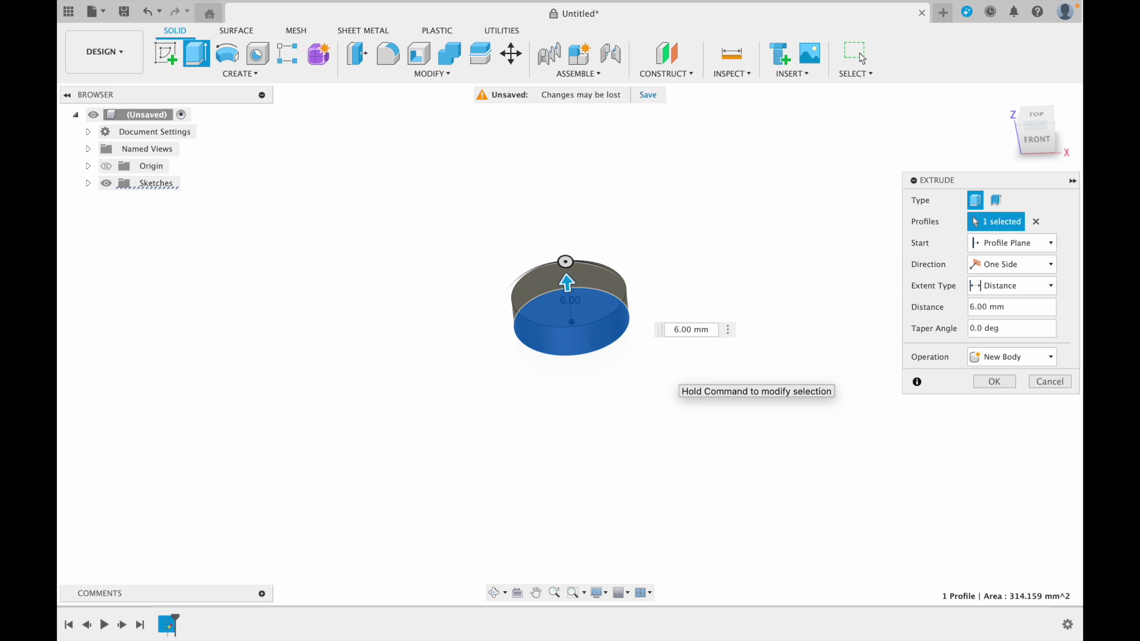
key(Return)
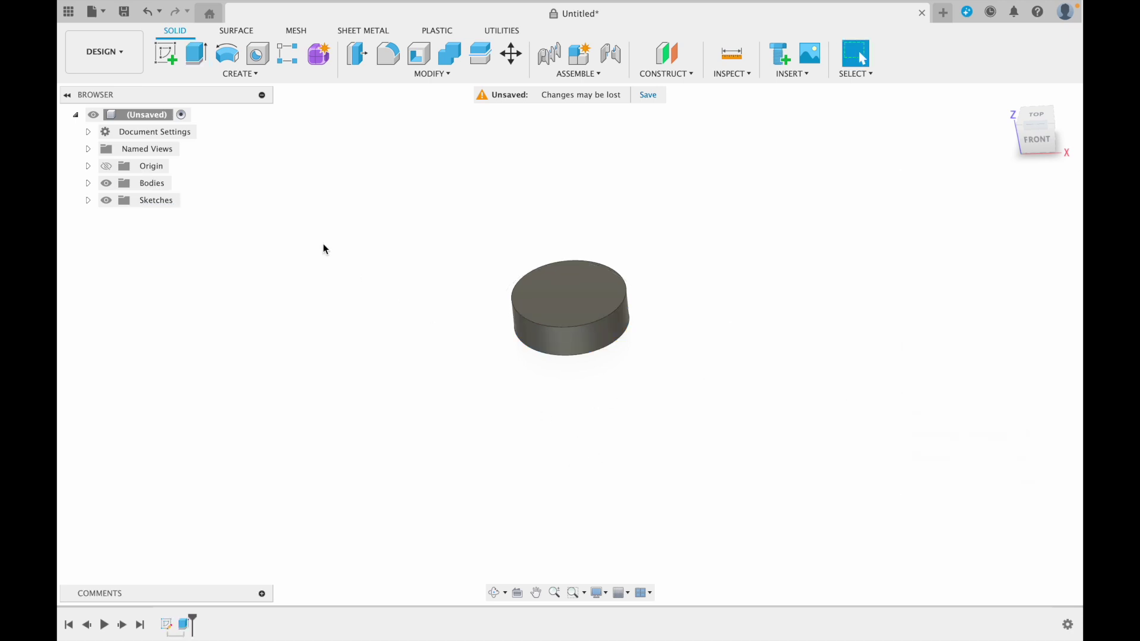
click(259, 60)
- From the top view, place the hole point at the centre of the disc's top face
click(1037, 114)
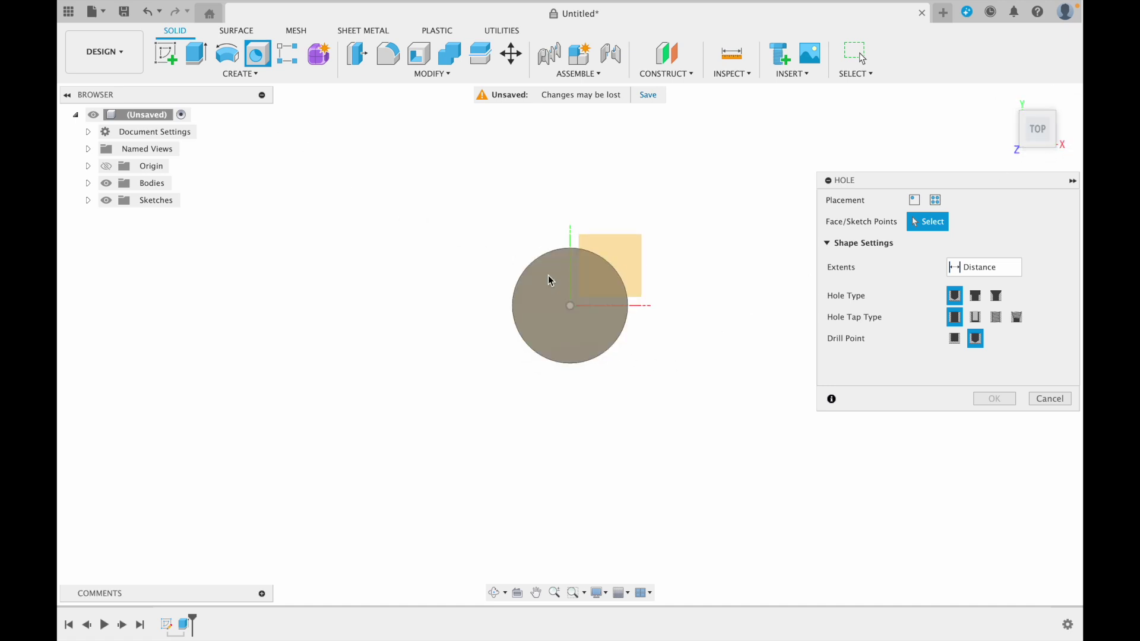
click(570, 307)
scroll(573, 320, up, 3)
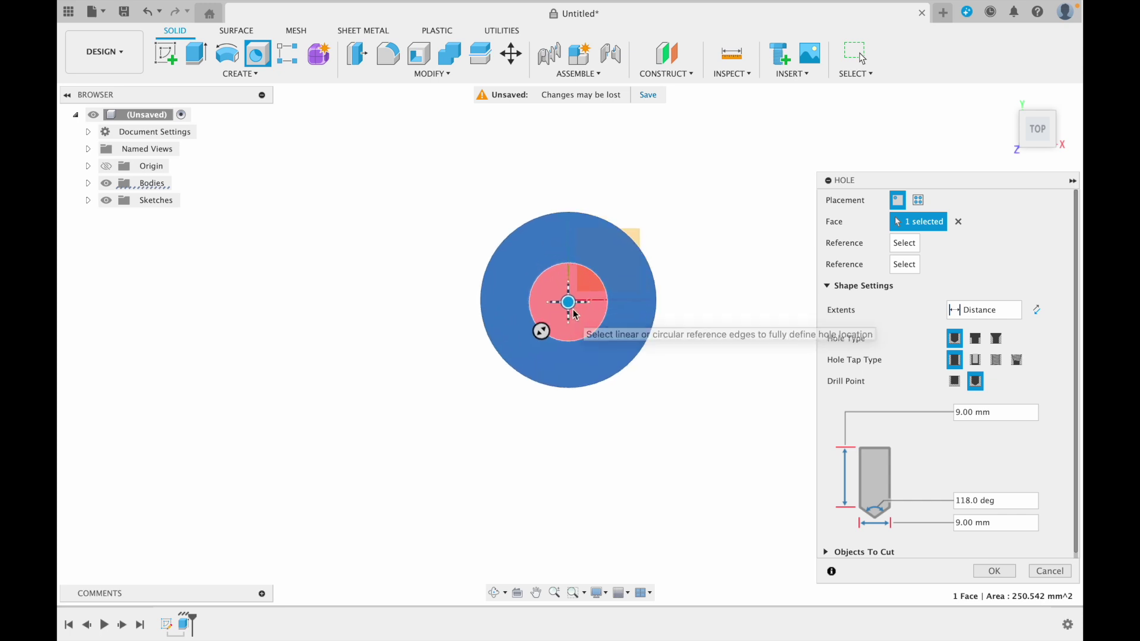
scroll(575, 275, up, 3)
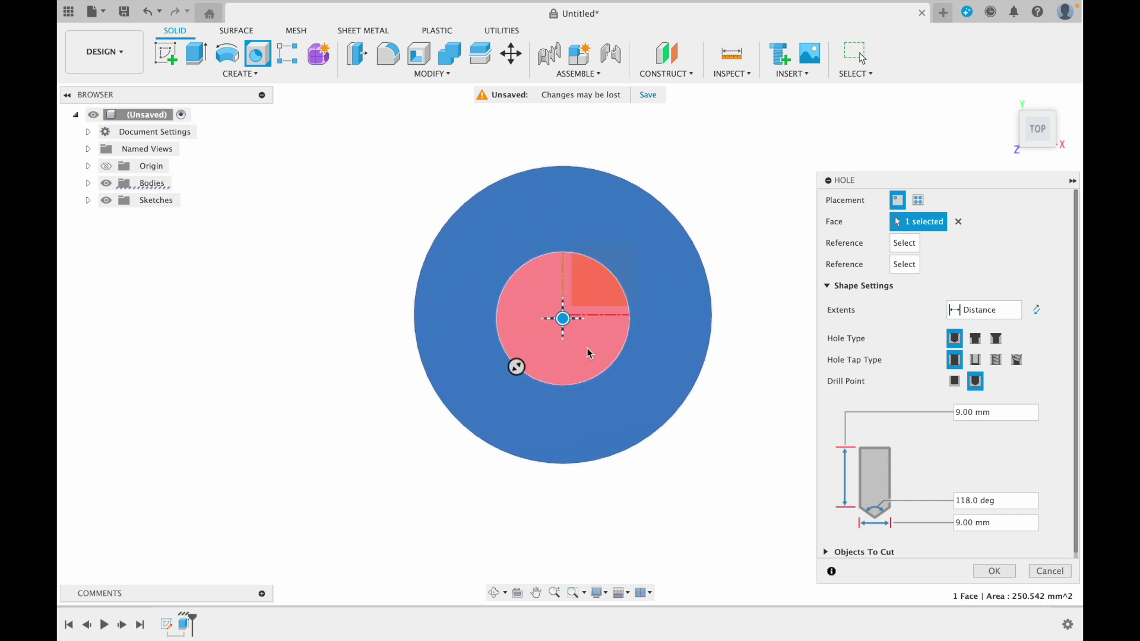
scroll(576, 342, up, 5)
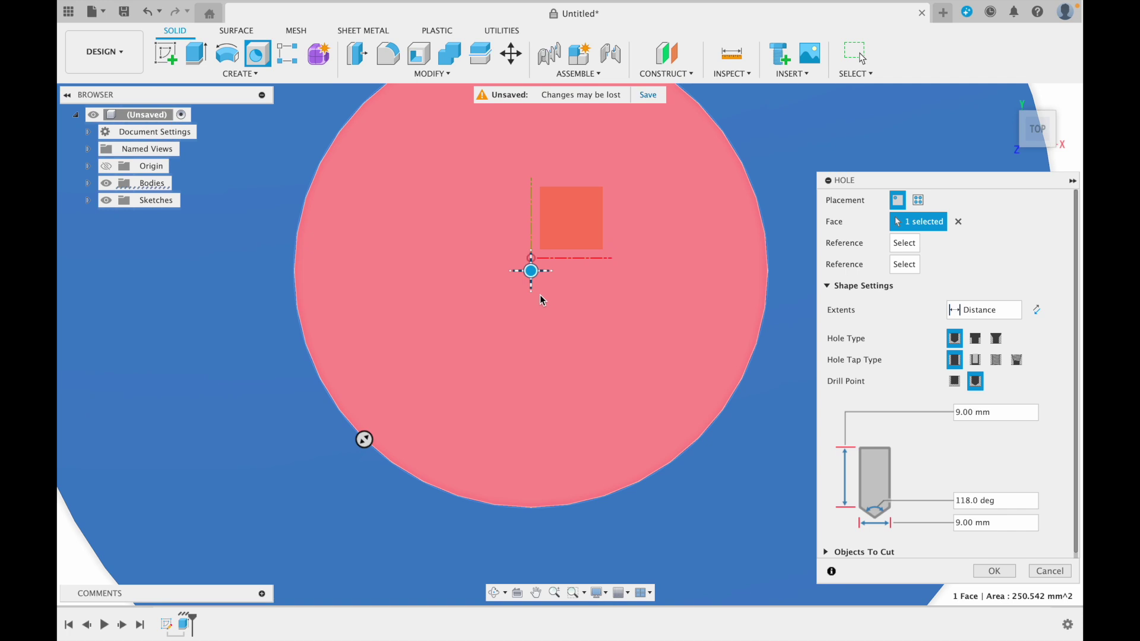
scroll(540, 295, up, 2)
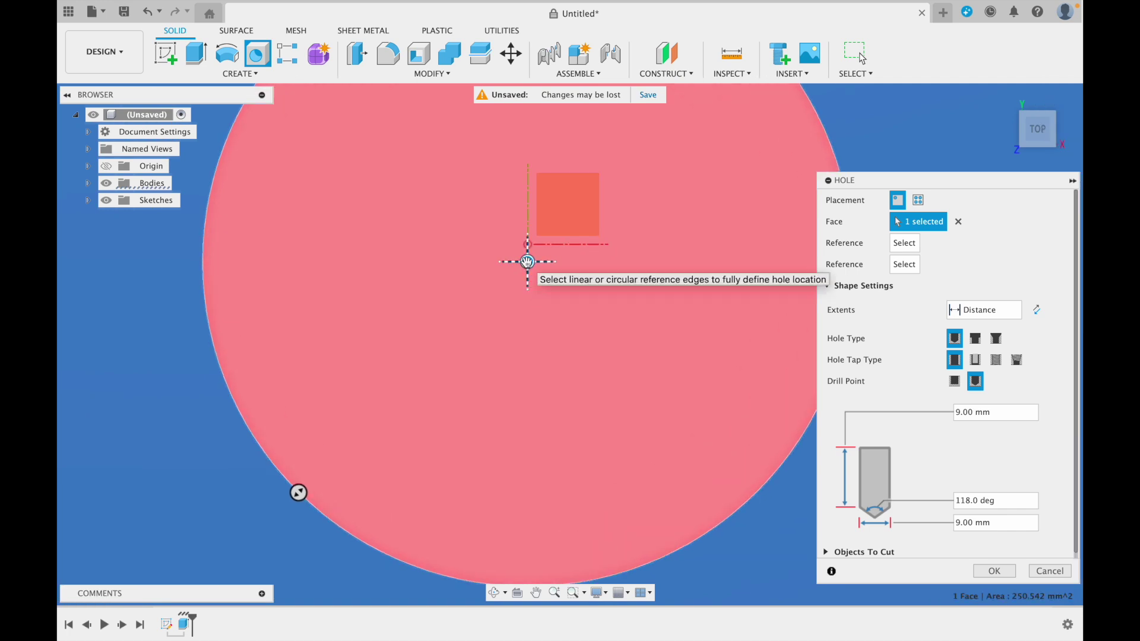
drag(528, 262, 527, 250)
scroll(539, 304, down, 5)
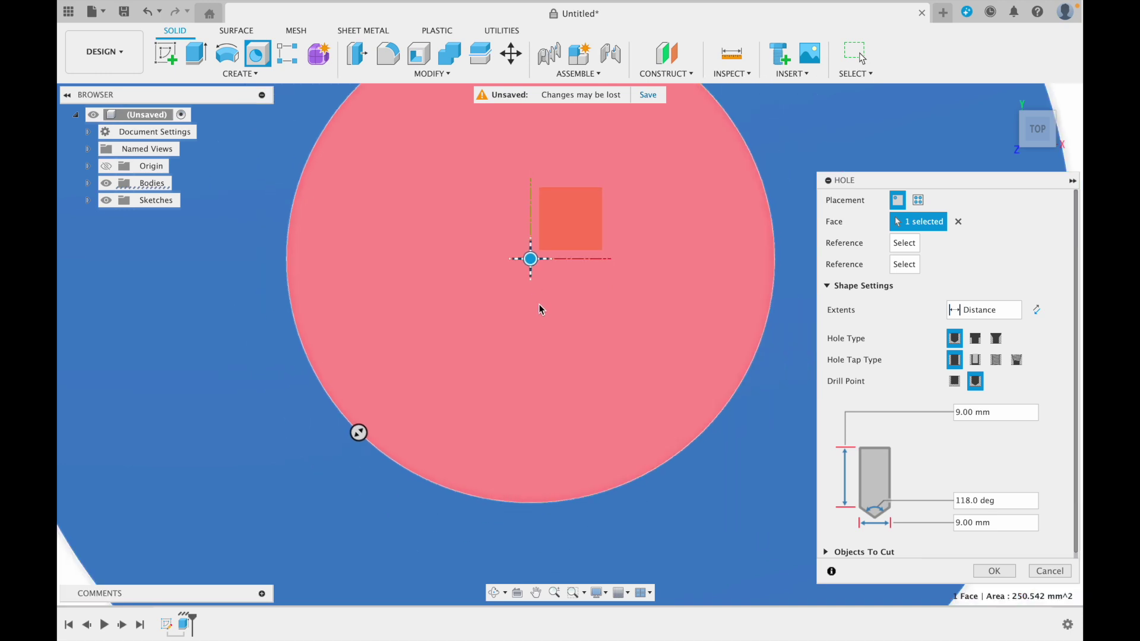
scroll(539, 315, down, 5)
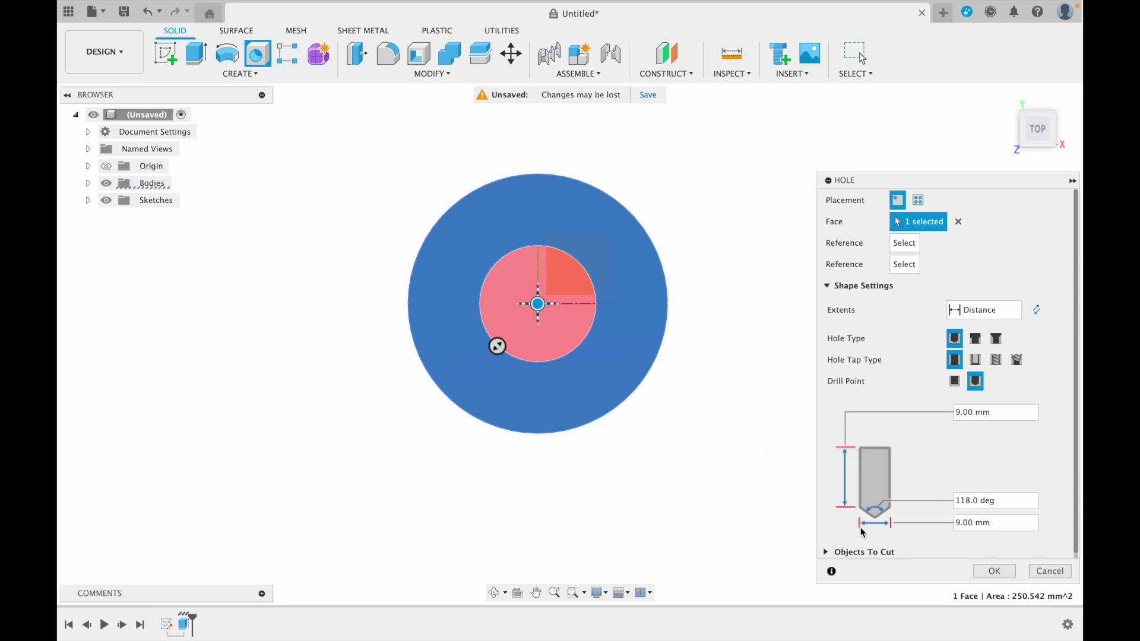
- Set the hole diameter to 5 mm
click(961, 523)
key(BackSpace)
text(5)
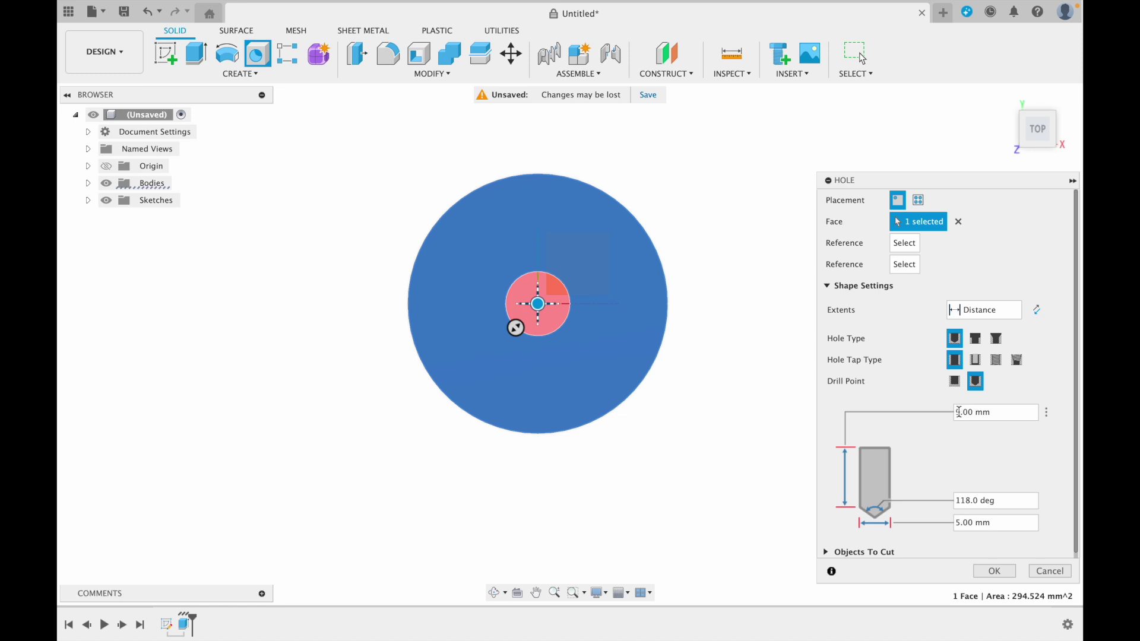
click(960, 412)
- Set the hole depth to 1 mm with a flat bottom and counterbore type
key(BackSpace)
text(1)
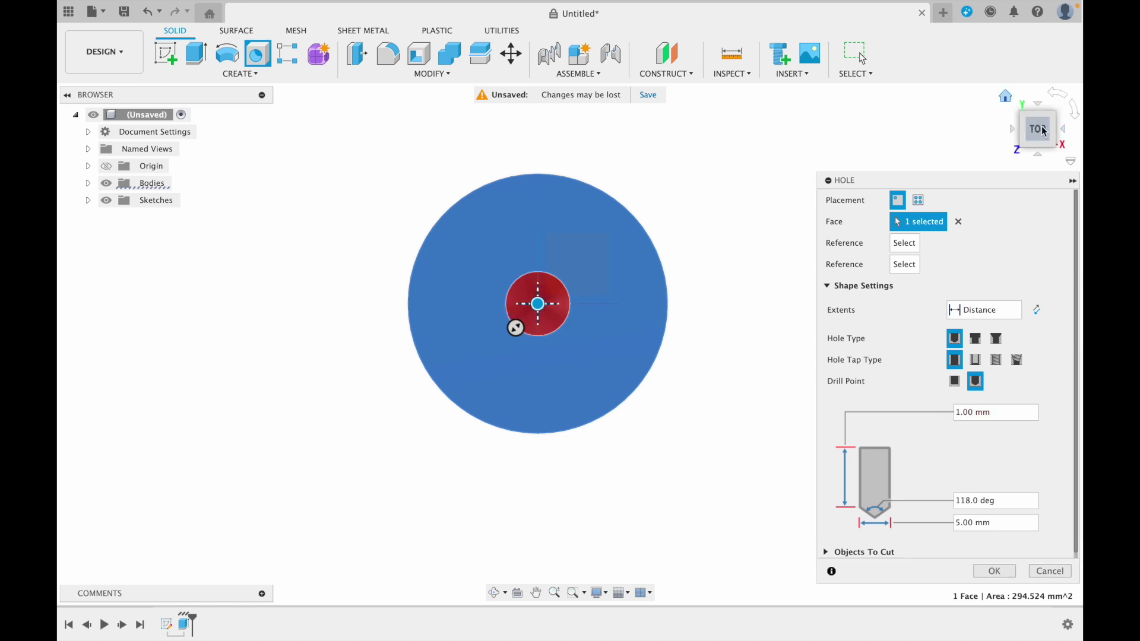
click(1011, 119)
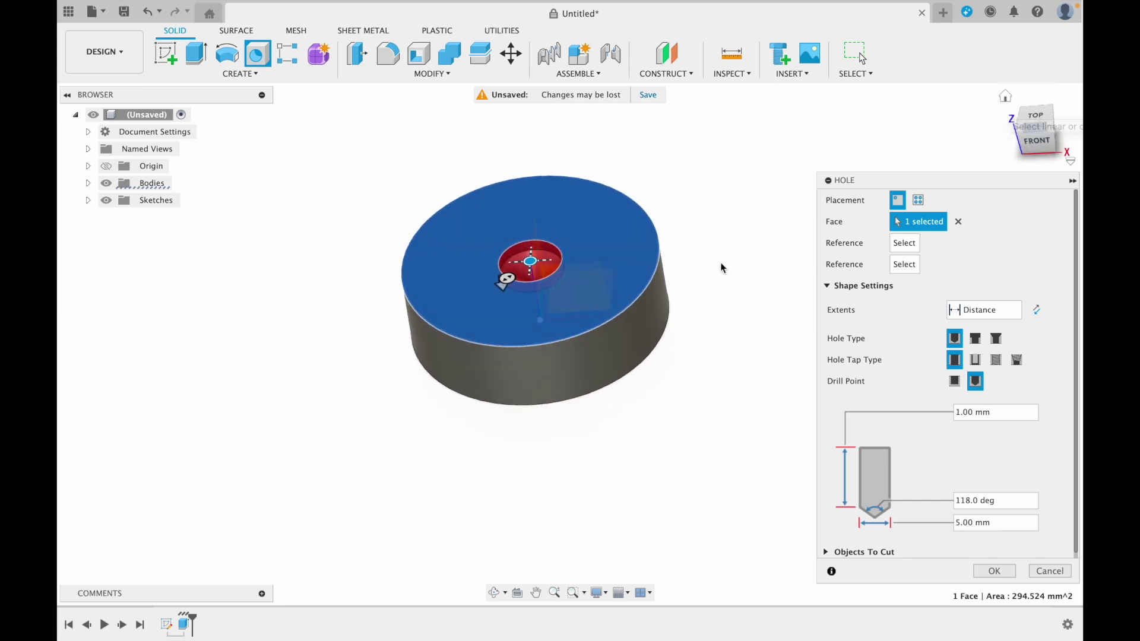
scroll(549, 270, down, 4)
scroll(535, 265, up, 5)
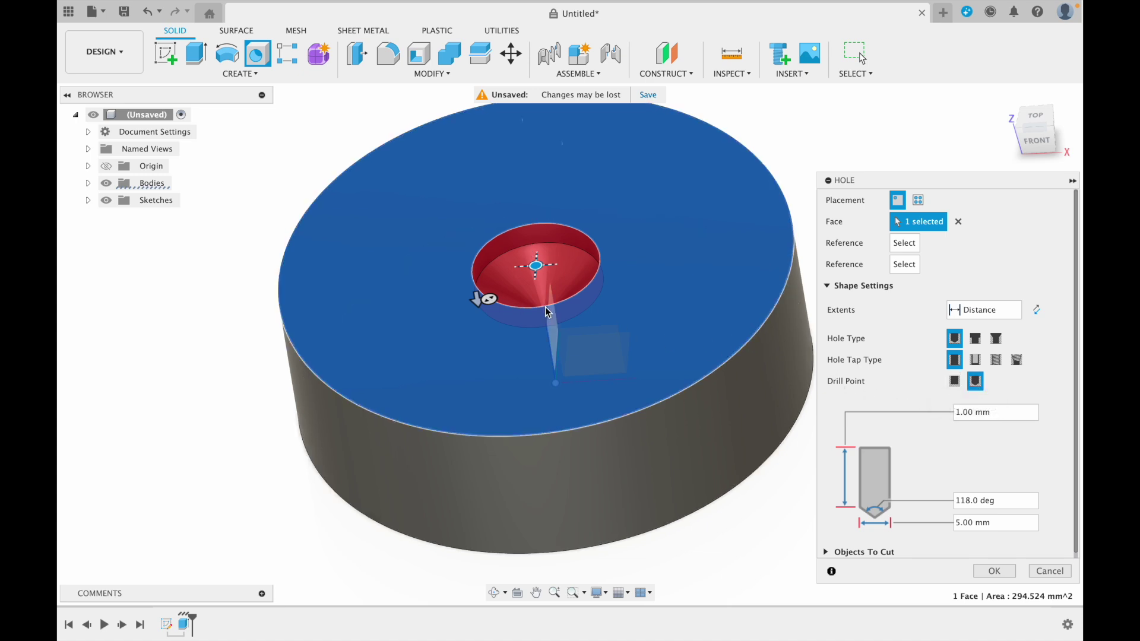
click(955, 382)
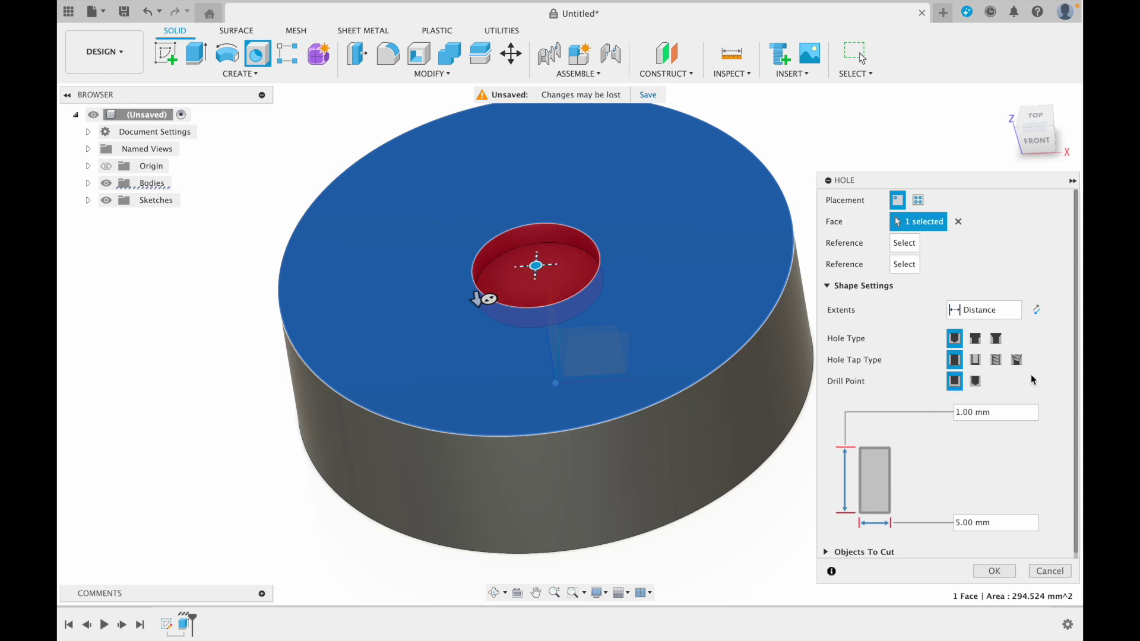
click(975, 340)
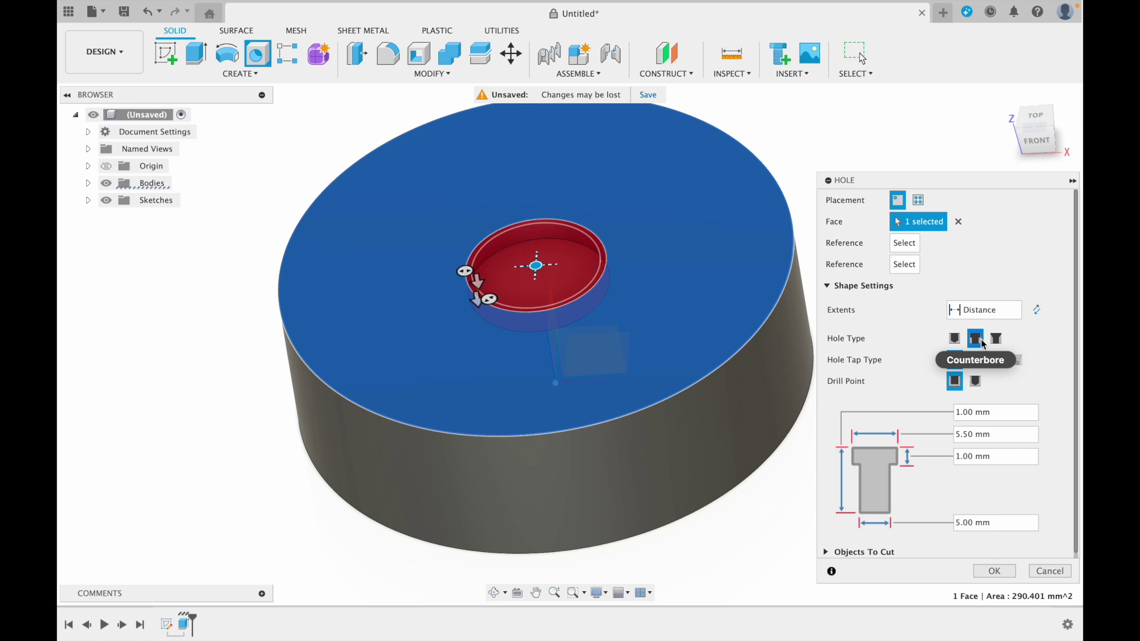
- Set counterbore diameter 8 mm, counterbore depth 3 mm, total depth 6 mm, and cut the hole
click(970, 435)
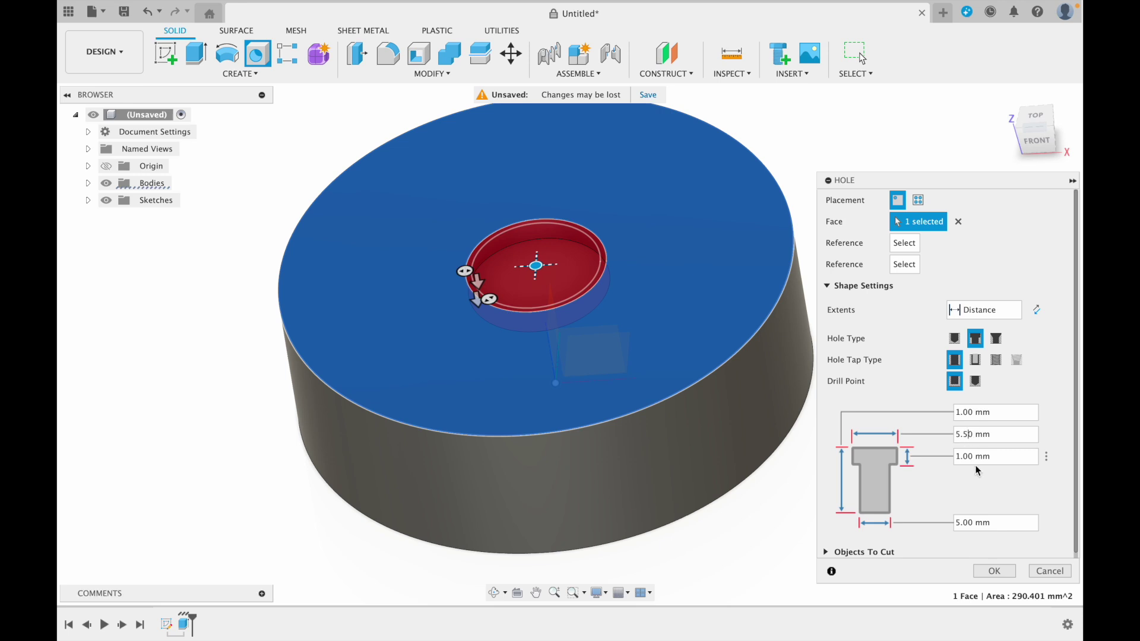
key(BackSpace)
key(BackSpace)
key(BackSpace)
key(BackSpace)
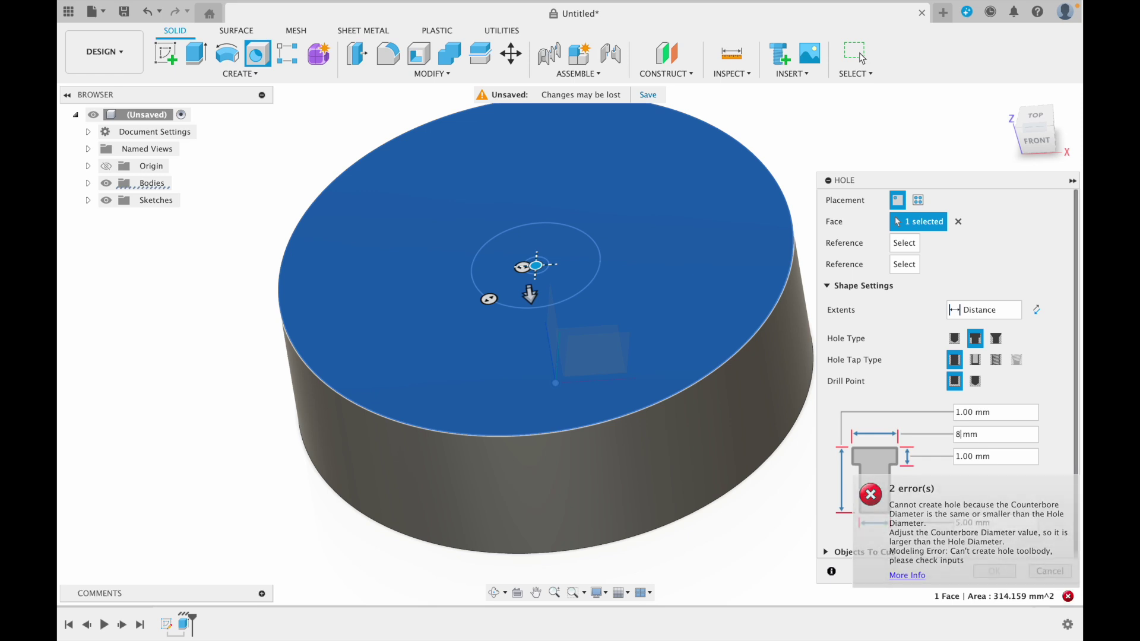
text(8)
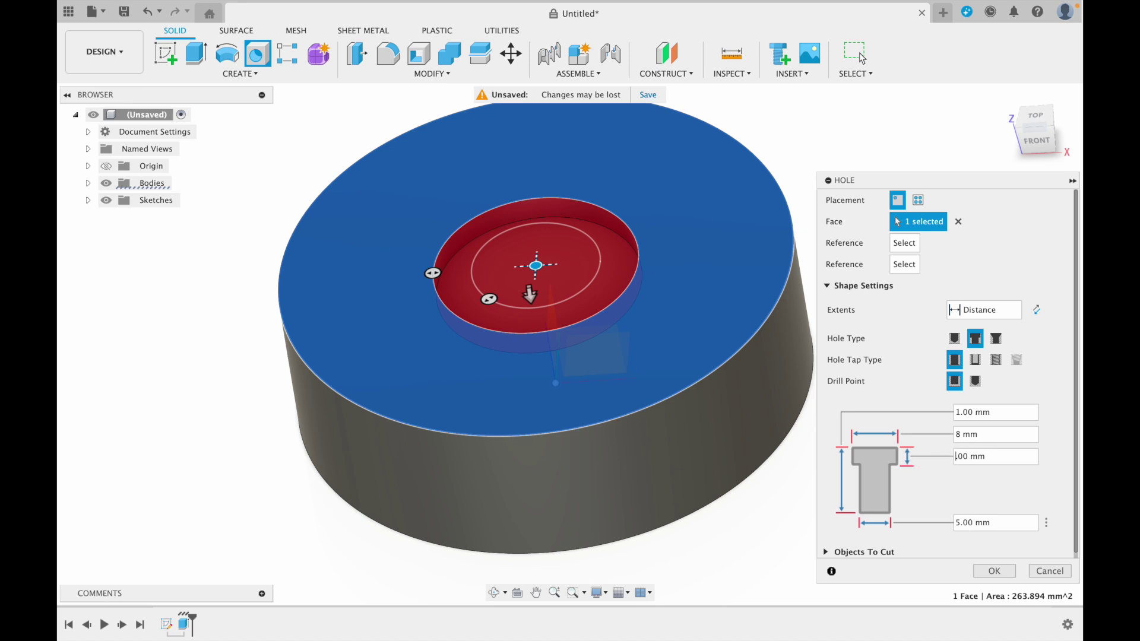
text(3)
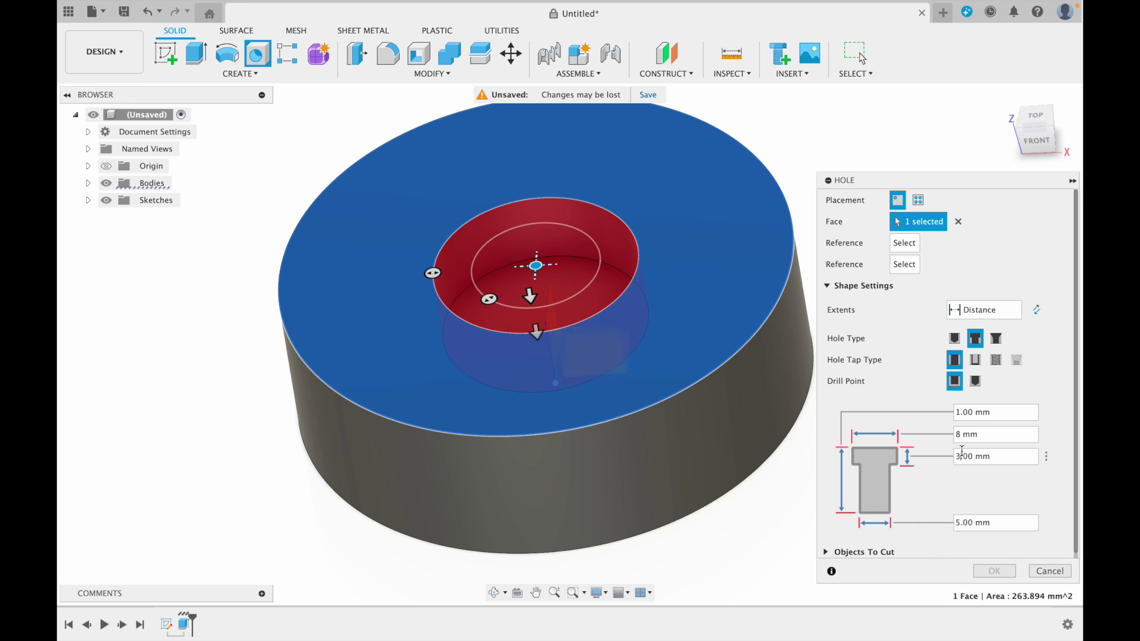
click(957, 412)
key(BackSpace)
text(6)
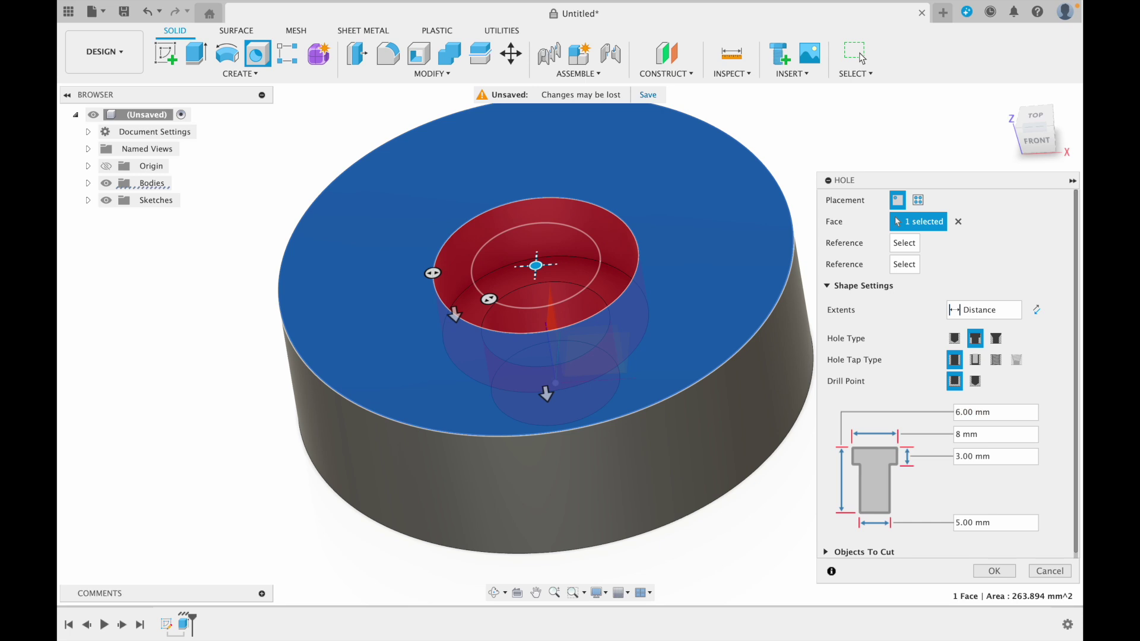
click(994, 570)
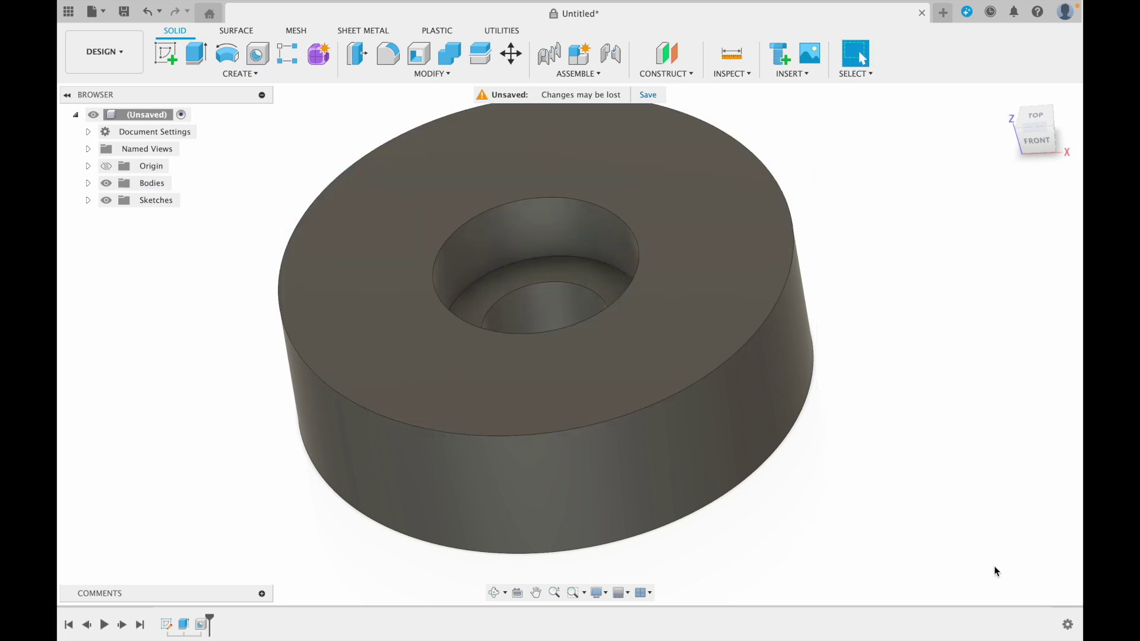
- Inspect and undo the counterbored hole, then begin a new hole from the top view
drag(1030, 124, 1010, 150)
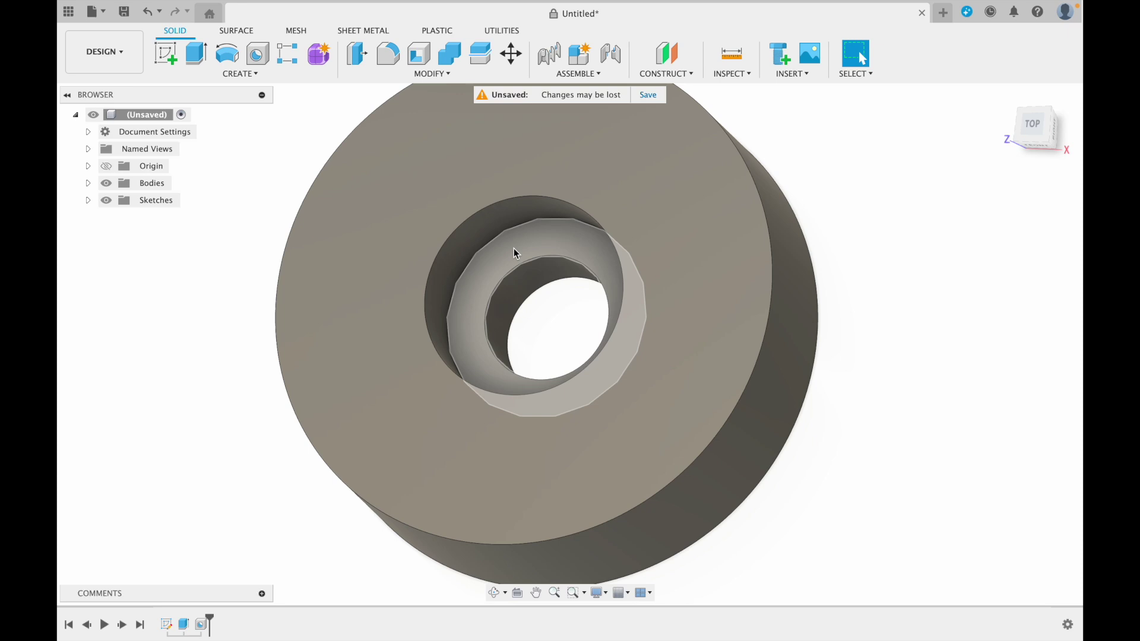
key(ctrl+z)
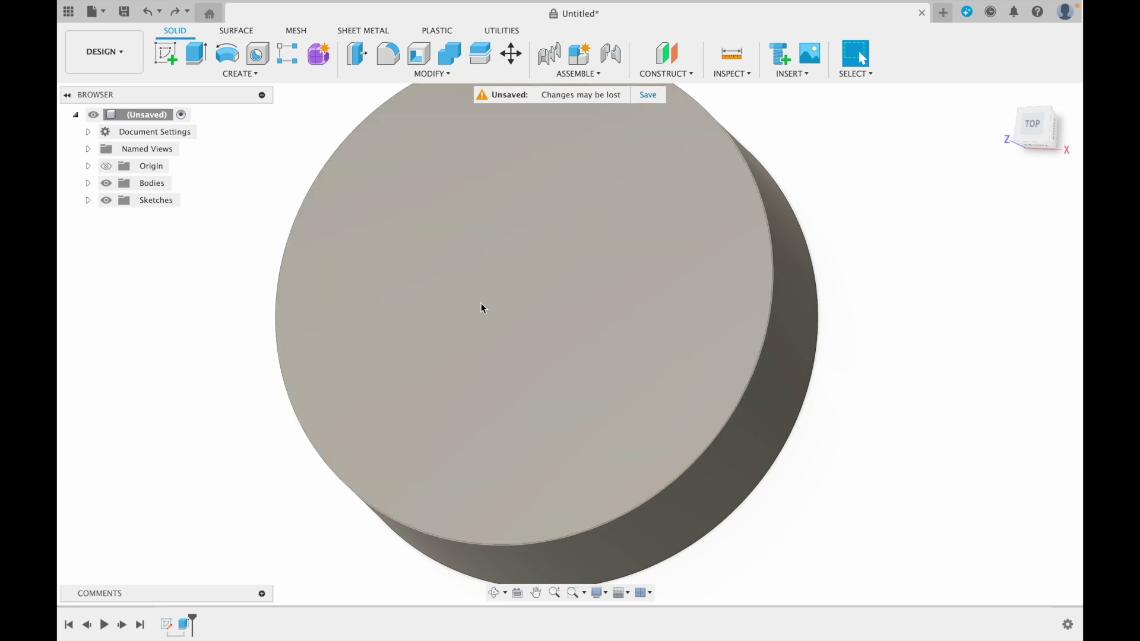
click(1034, 126)
click(258, 53)
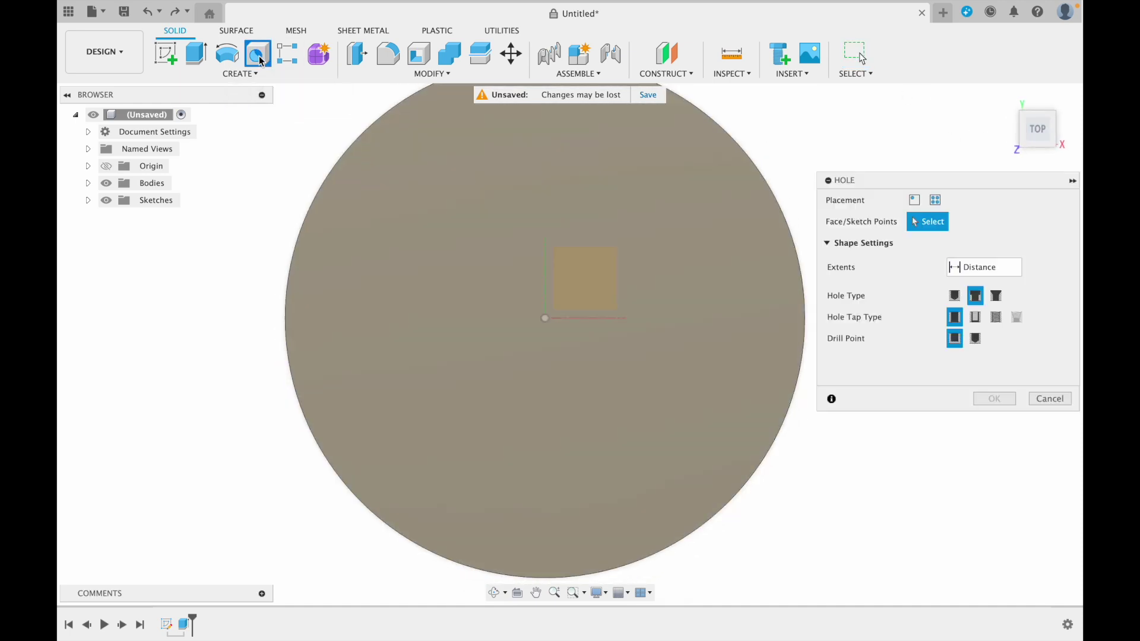
- Cut a simple 5 mm diameter, 6 mm deep hole through the disc's centre
click(545, 318)
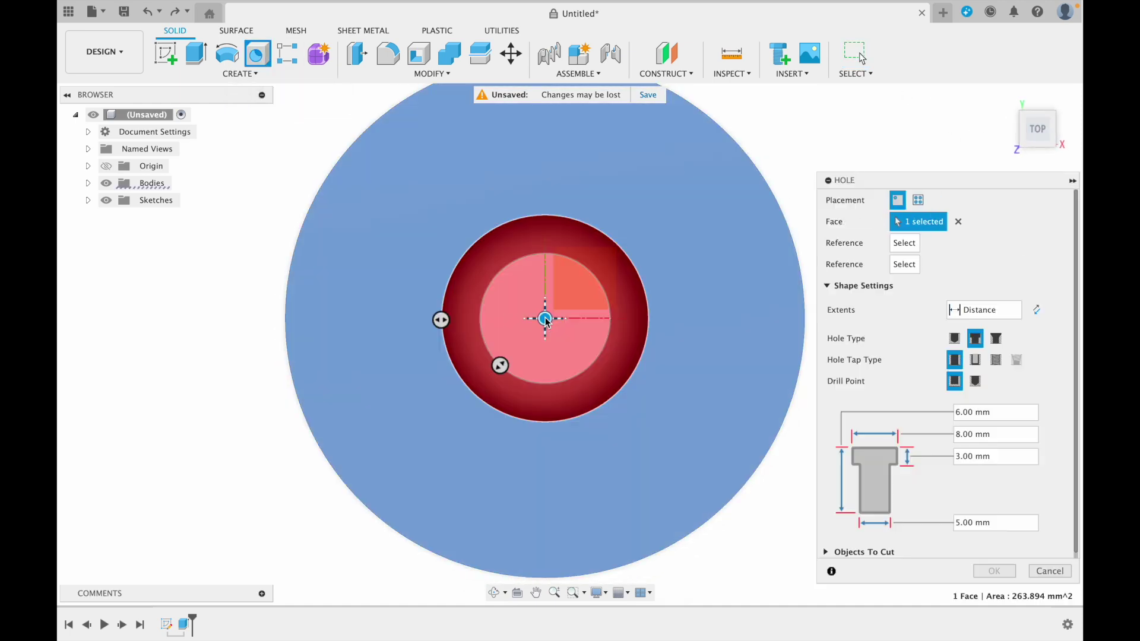
scroll(546, 318, up, 2)
scroll(544, 315, up, 5)
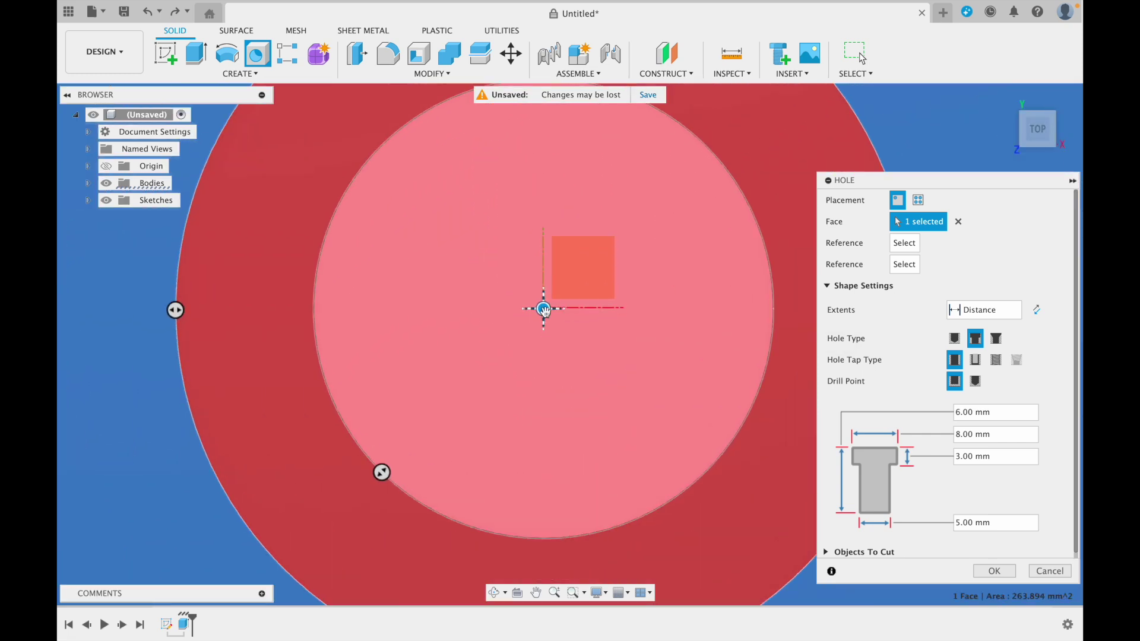
scroll(544, 309, down, 5)
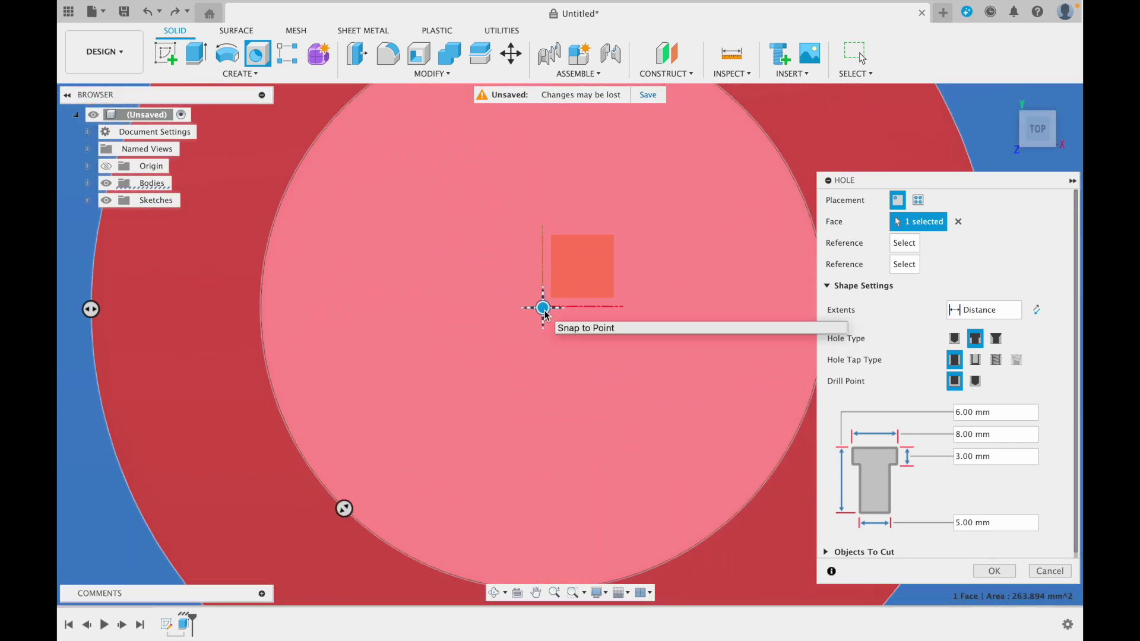
scroll(546, 318, down, 2)
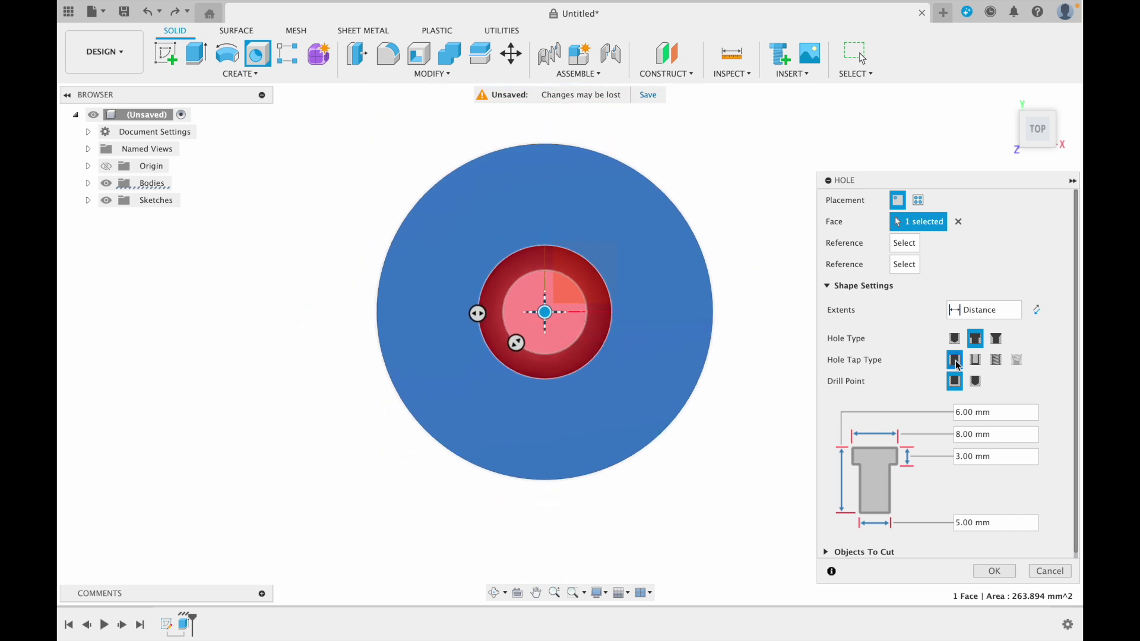
click(955, 340)
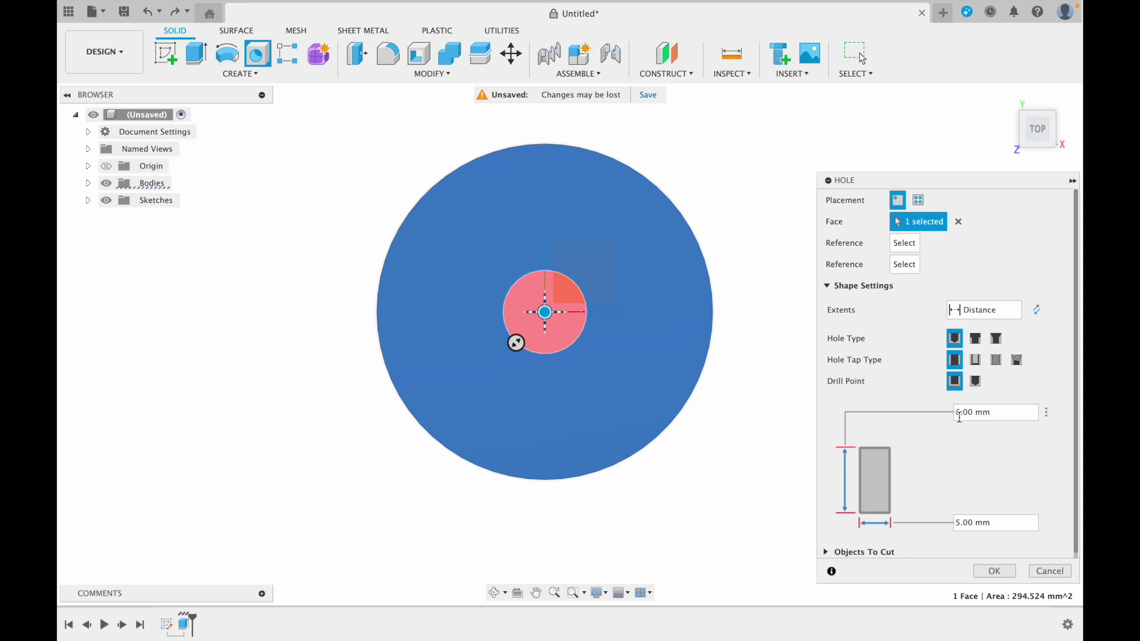
drag(1039, 127, 914, 143)
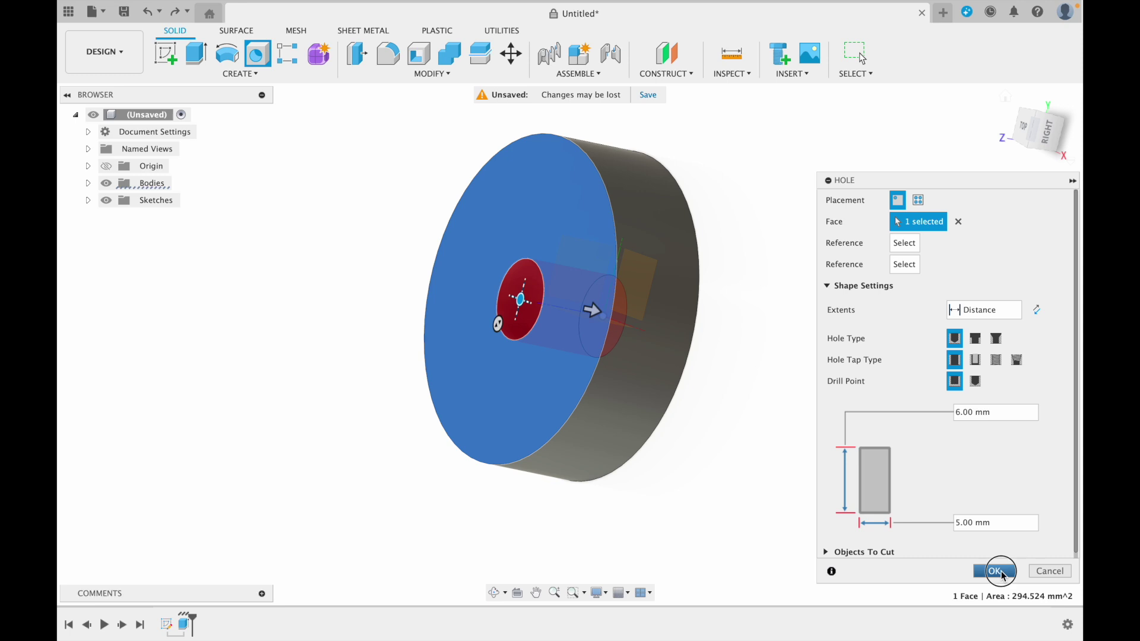
click(995, 572)
drag(1029, 138, 1026, 134)
click(1027, 131)
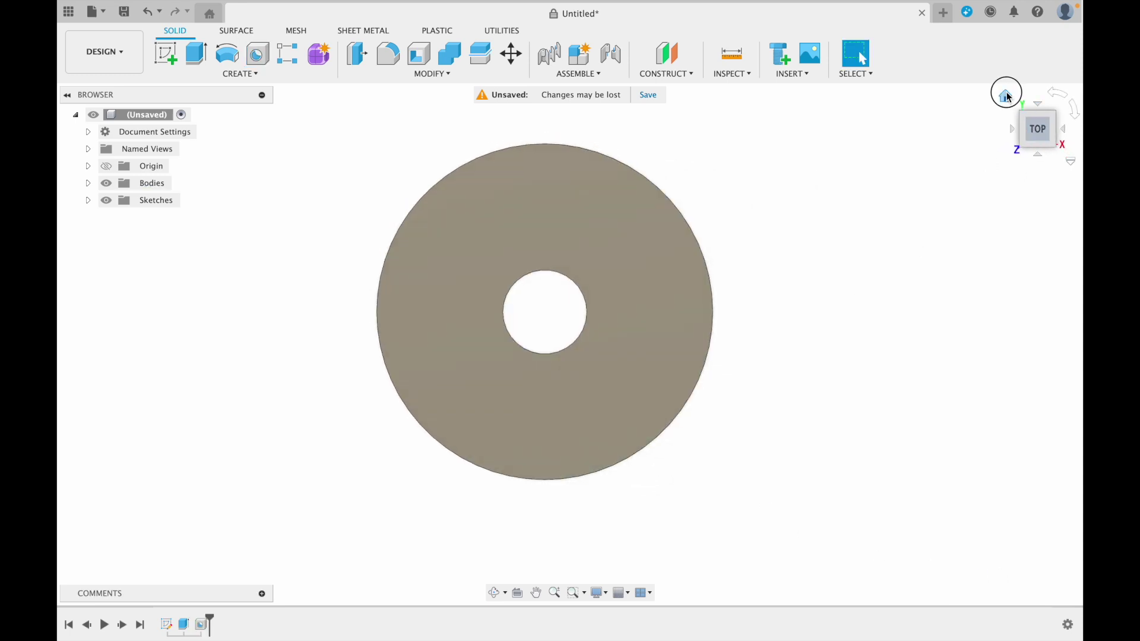
click(1007, 95)
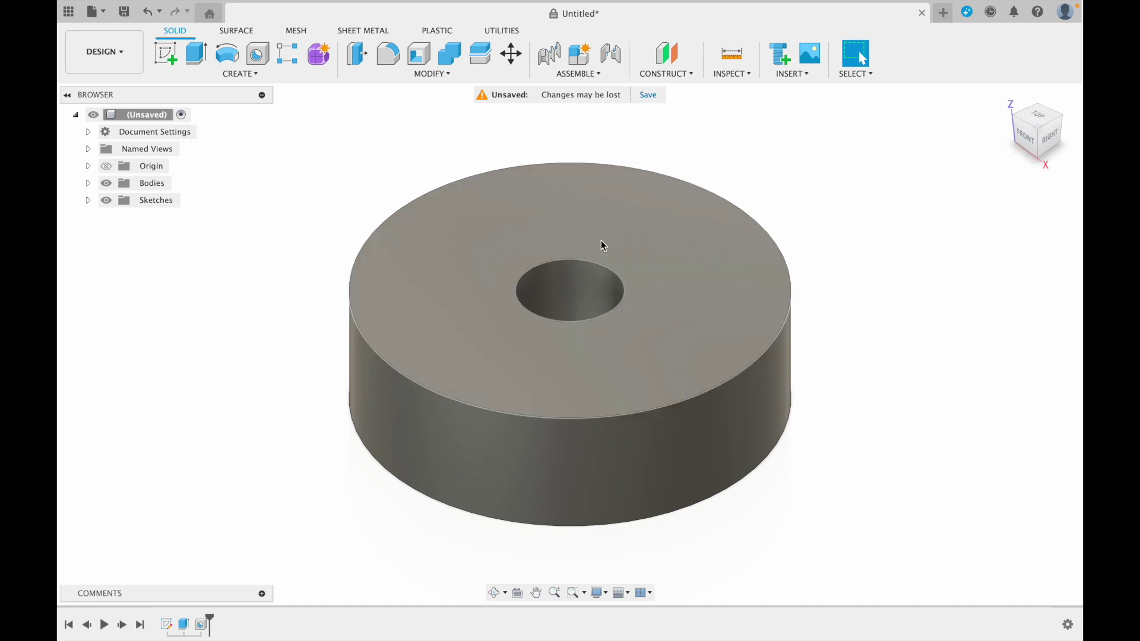
- Export the washer to Downloads as the STEP file 'rubber washer test'
click(97, 11)
click(125, 197)
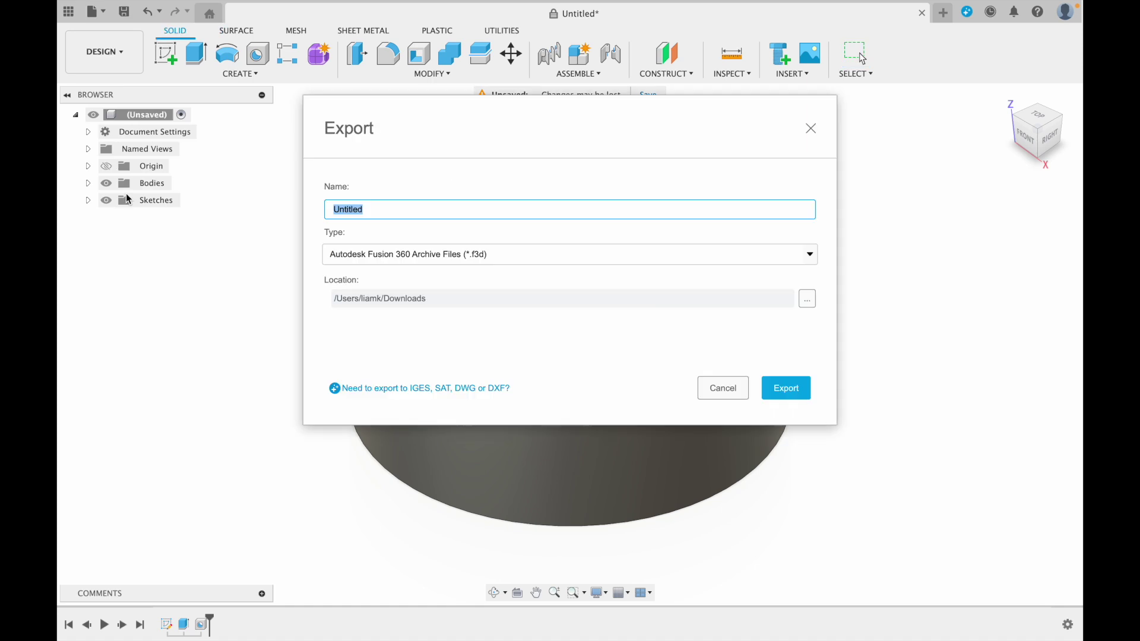
key(BackSpace)
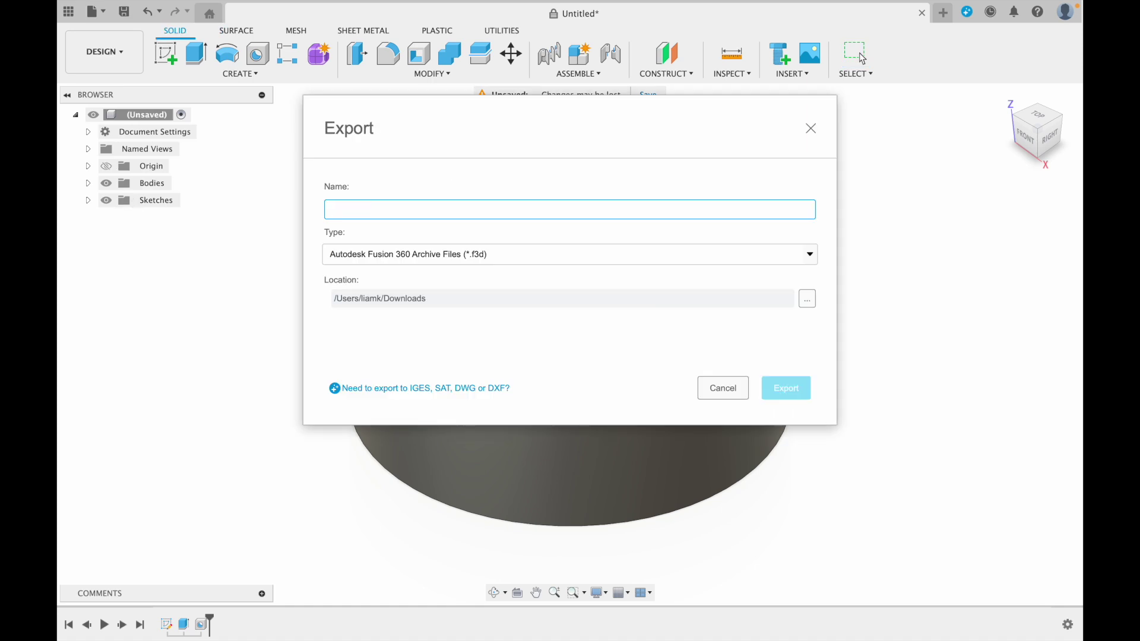
text(rubber washer test)
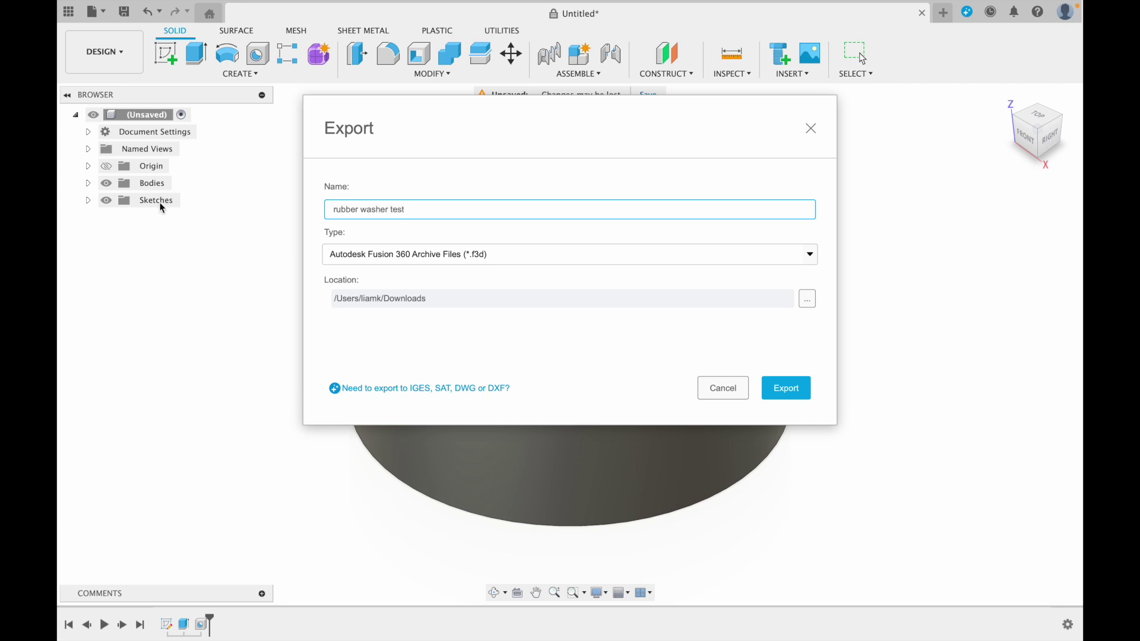
click(543, 258)
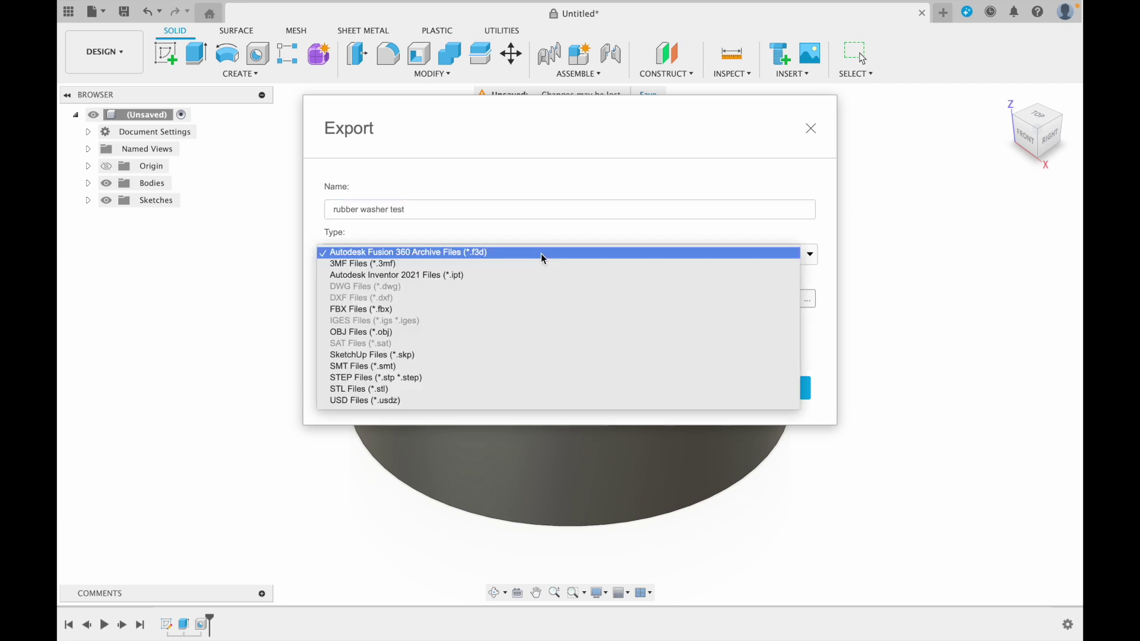
click(465, 386)
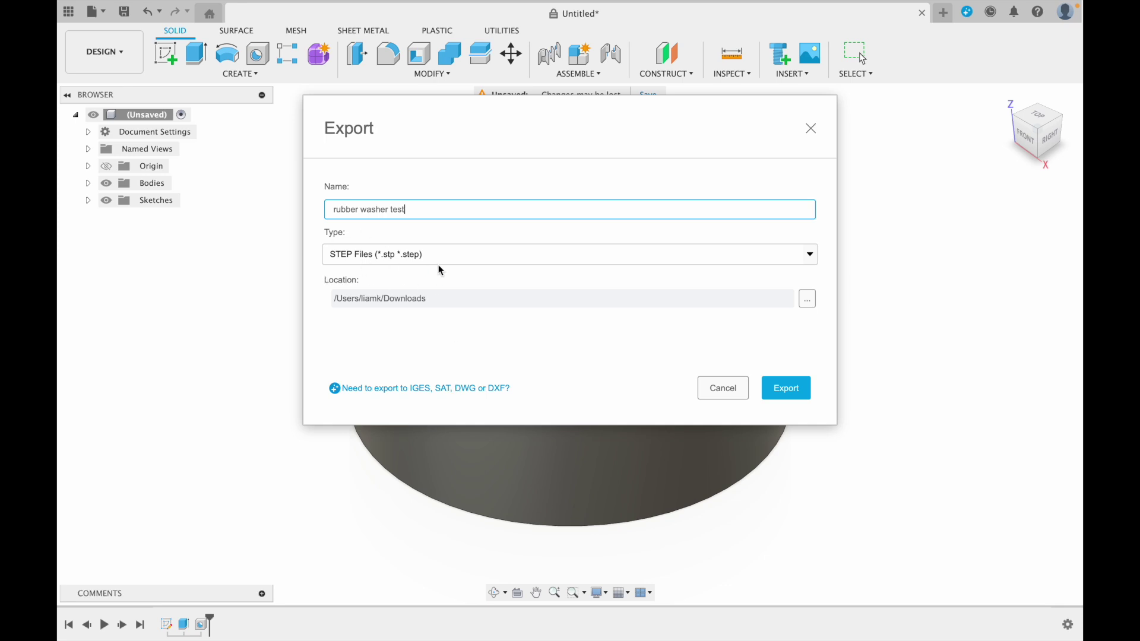
click(790, 394)
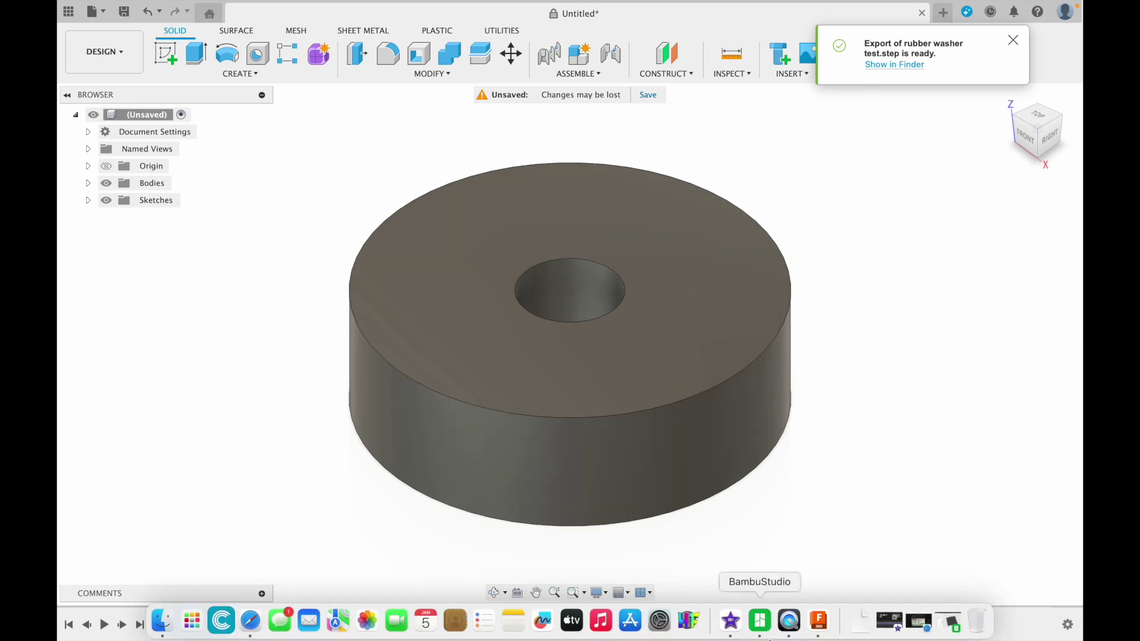
- In Bambu Studio, set the printer to Bambu Lab P1S 0.4 nozzle, discarding process changes
click(766, 629)
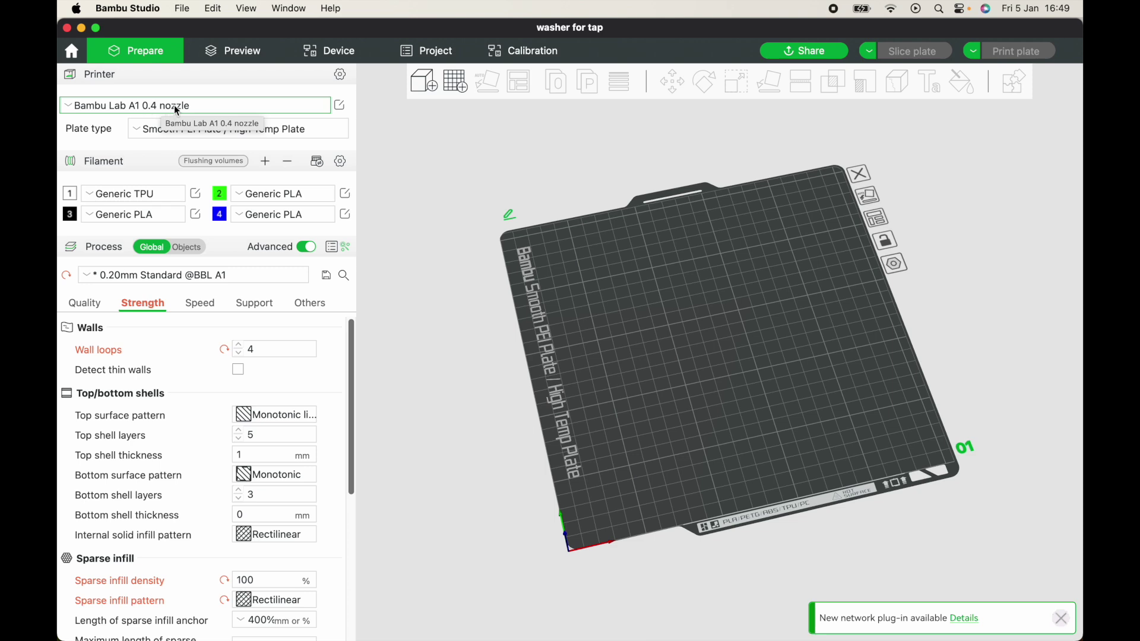
click(190, 104)
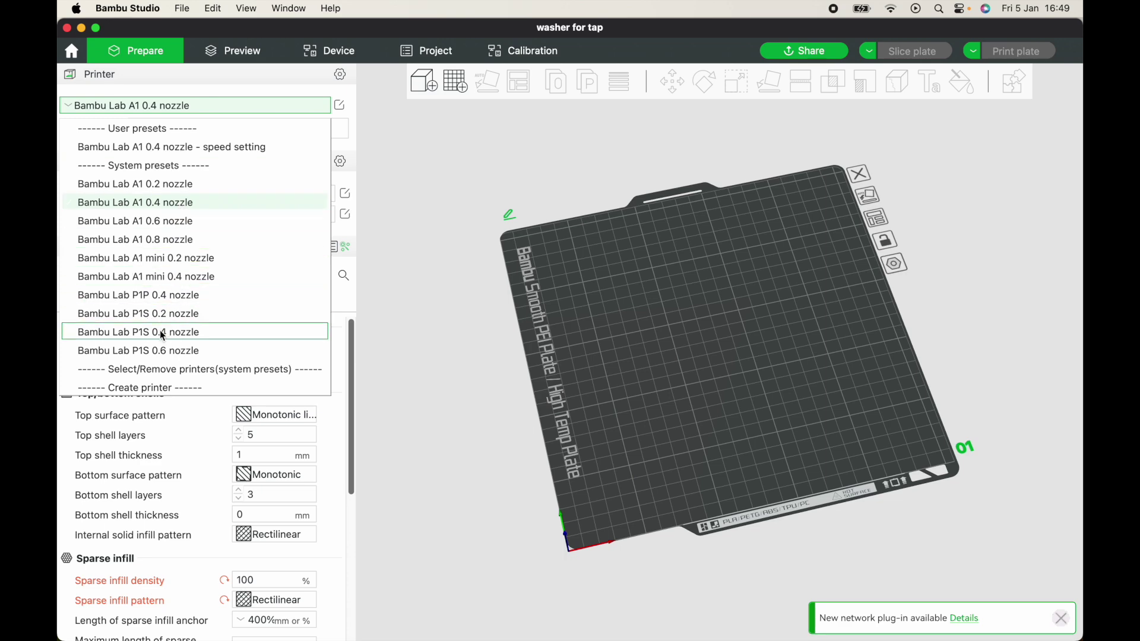
click(156, 330)
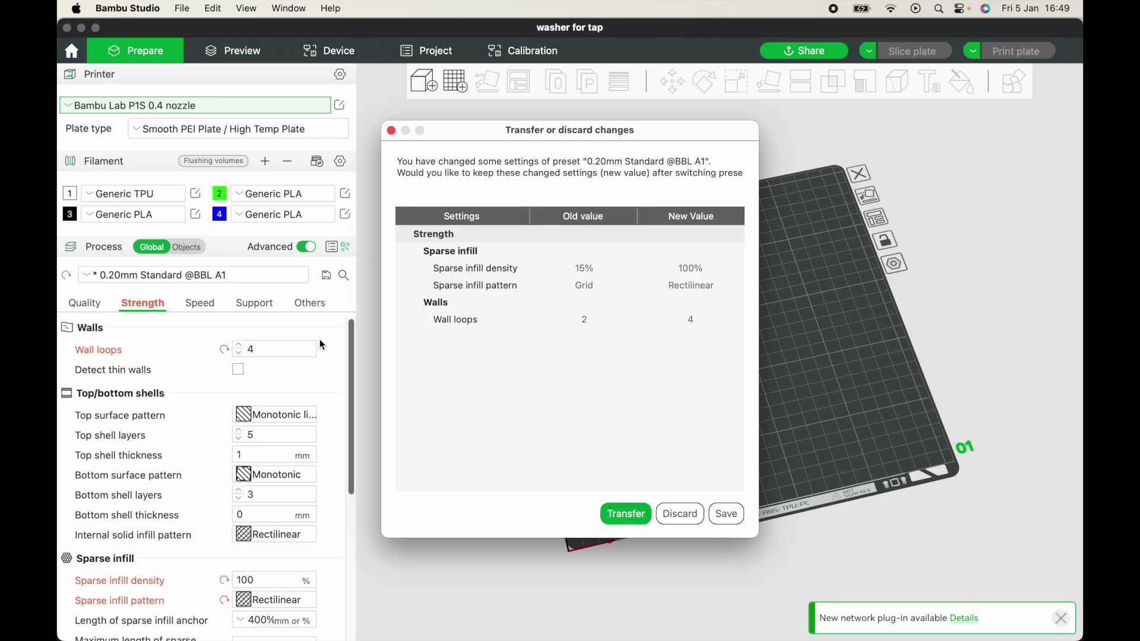
click(681, 514)
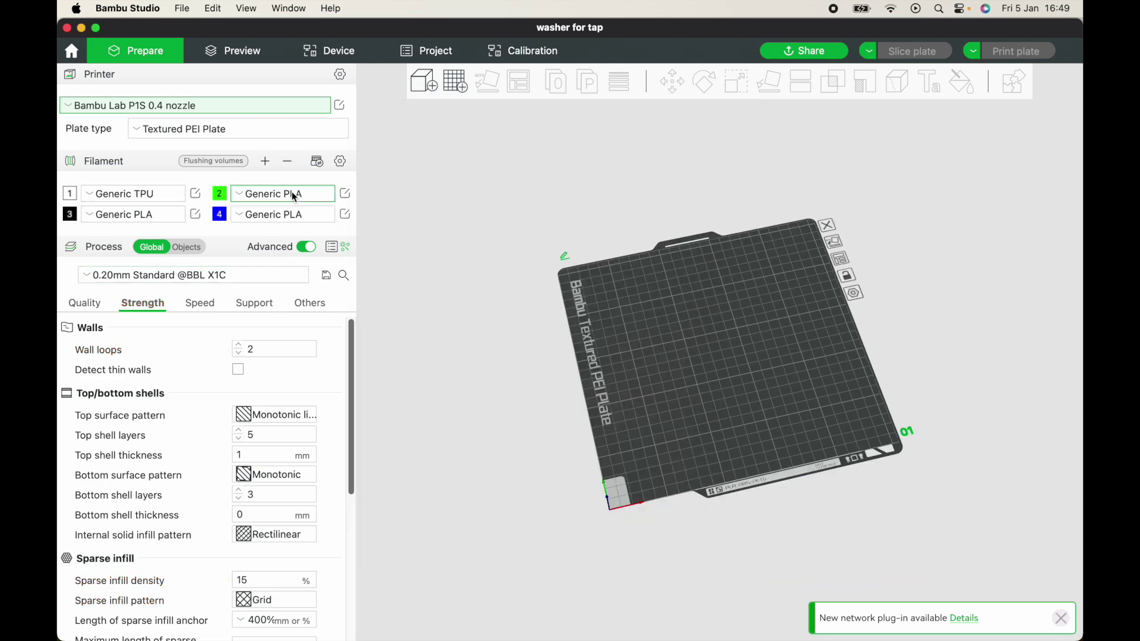
- Remove the extra filaments so Generic TPU is the only filament
click(292, 166)
click(292, 166)
click(292, 166)
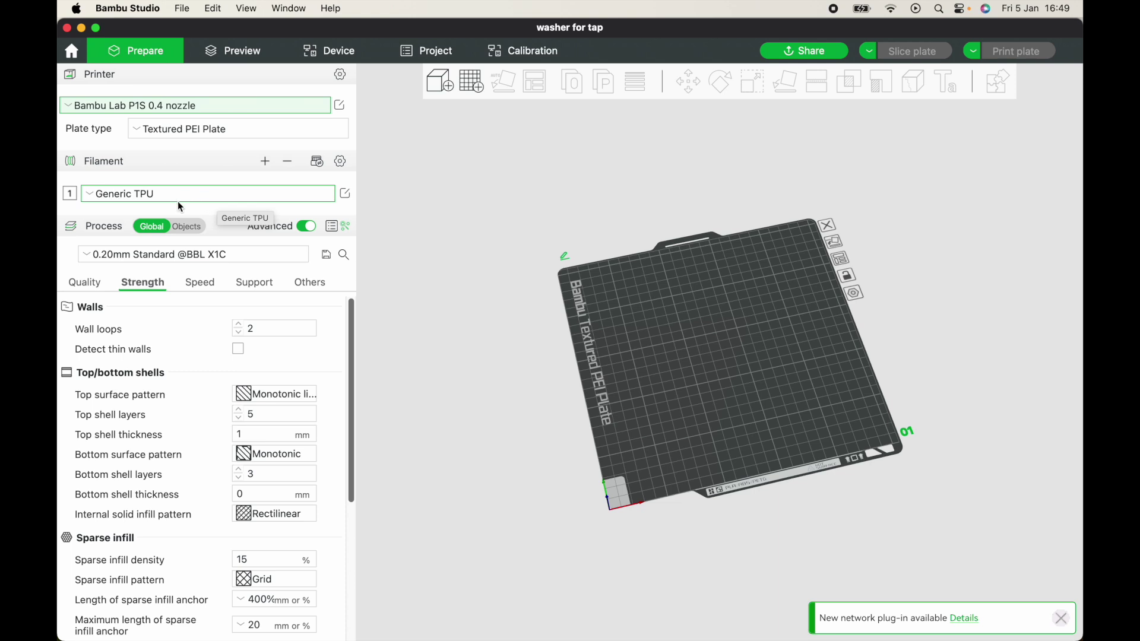
click(91, 196)
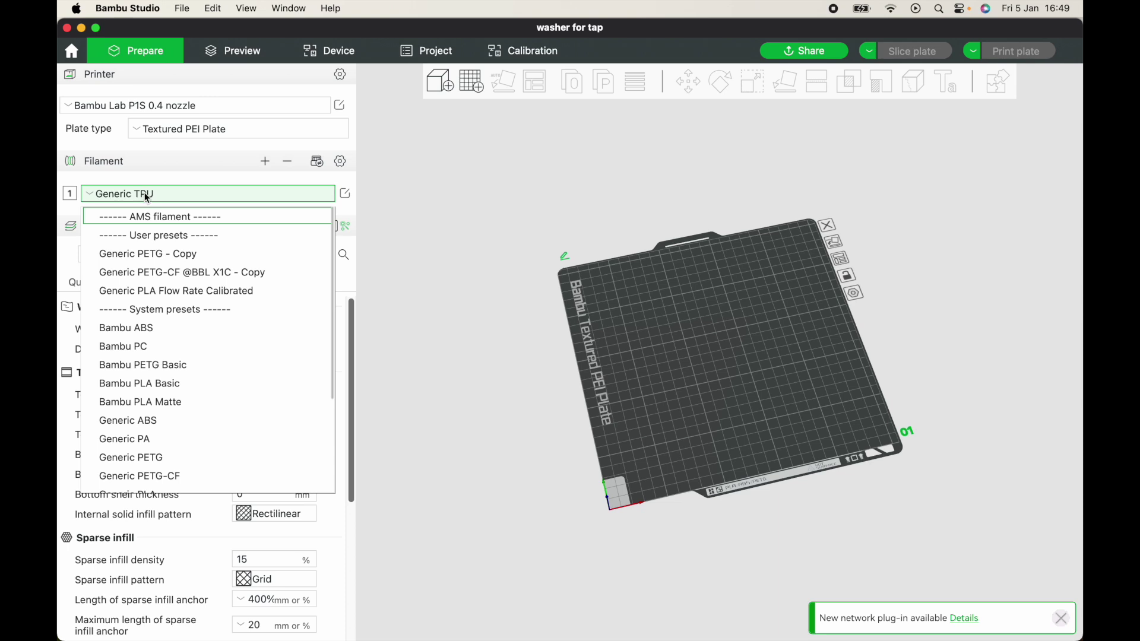
scroll(160, 449, down, 3)
scroll(157, 451, down, 3)
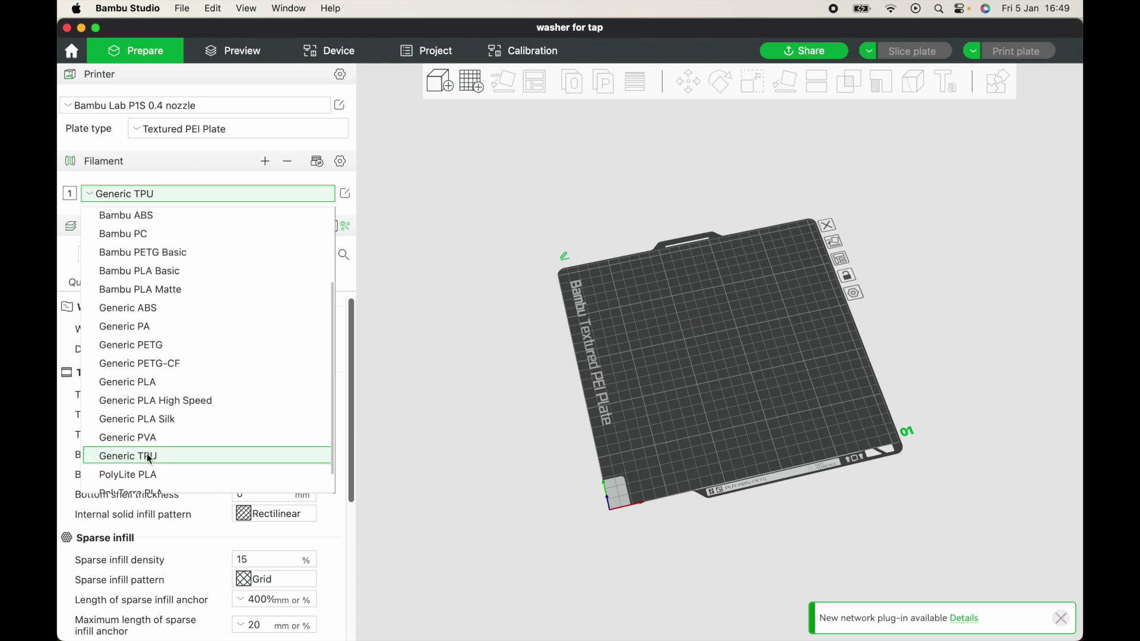
scroll(151, 460, up, 6)
click(407, 241)
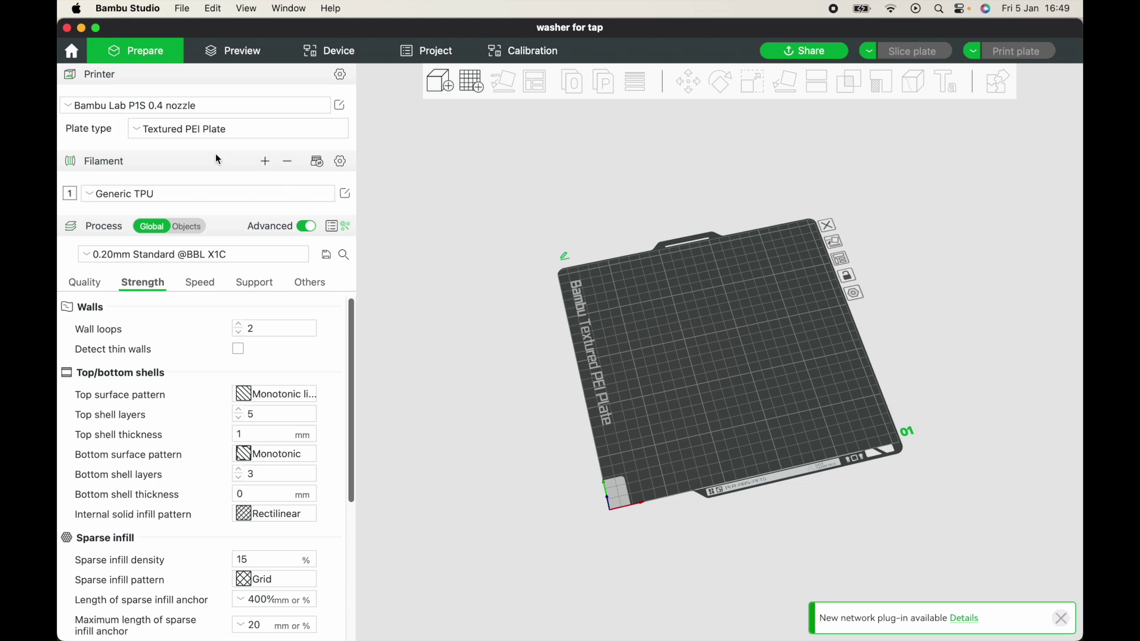
- Set the plate to Smooth PEI Plate / High Temp Plate and the wall generator to Arachne
click(137, 127)
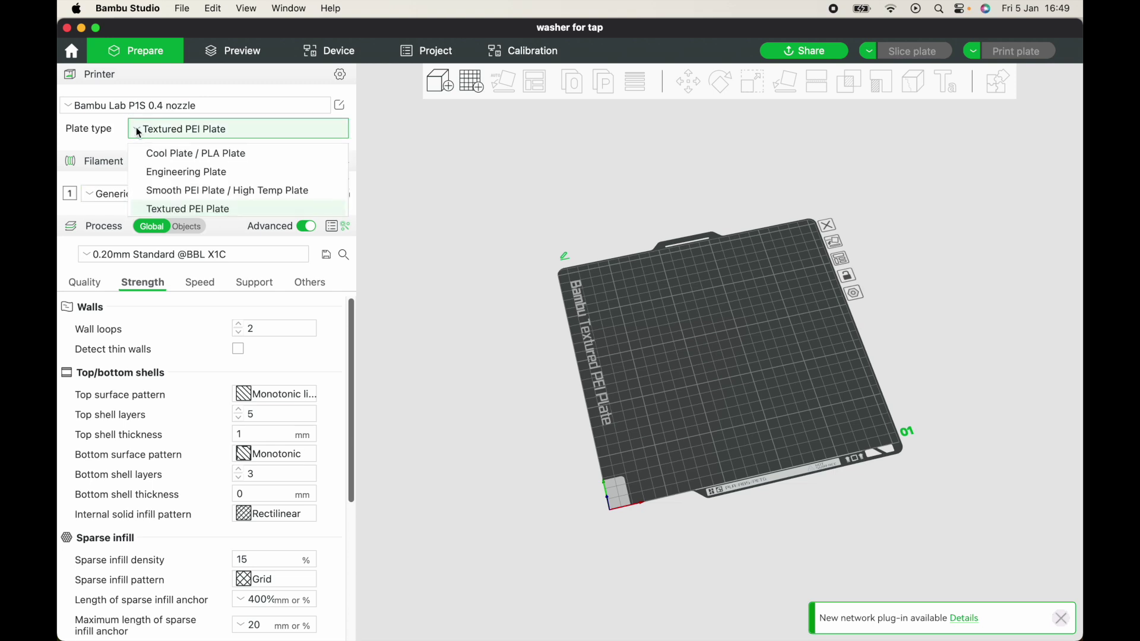
click(174, 191)
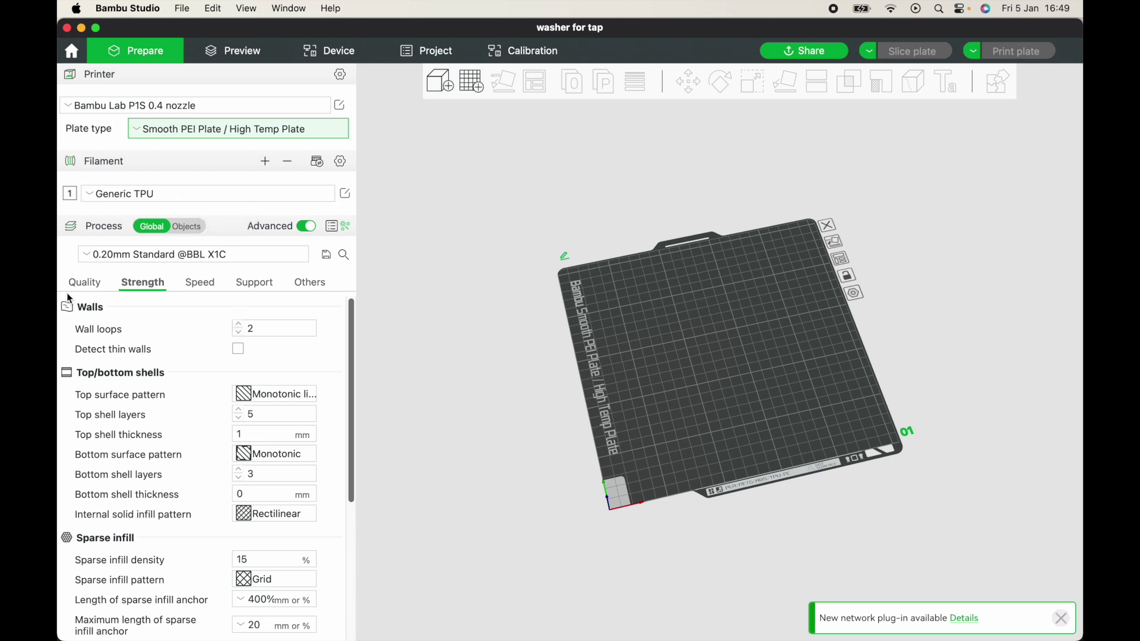
click(83, 285)
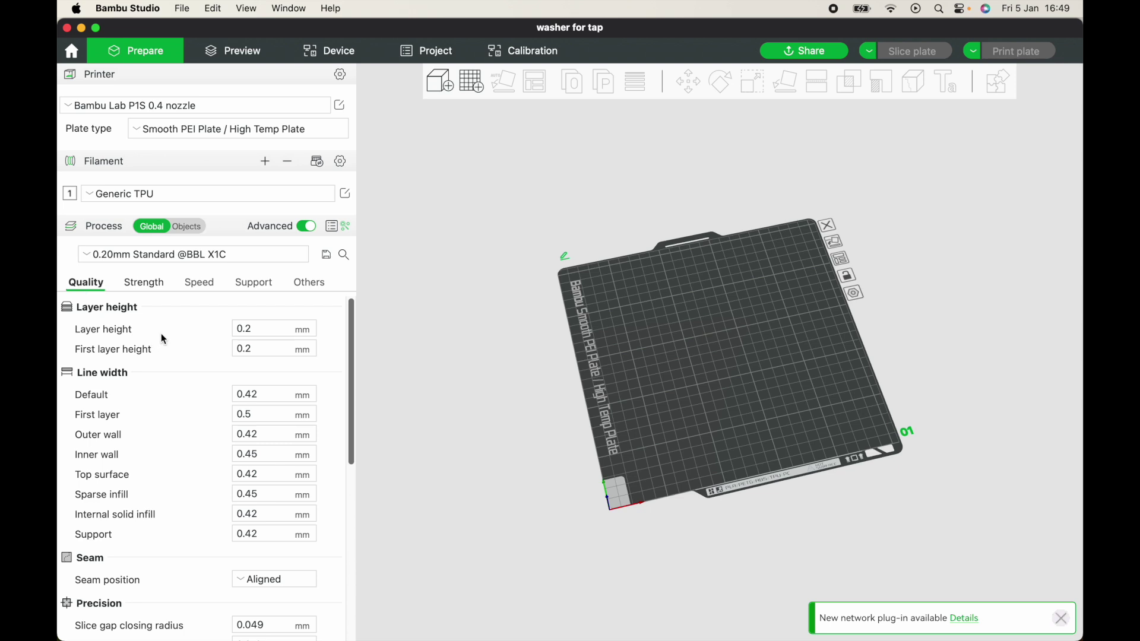
drag(351, 324, 352, 469)
click(238, 538)
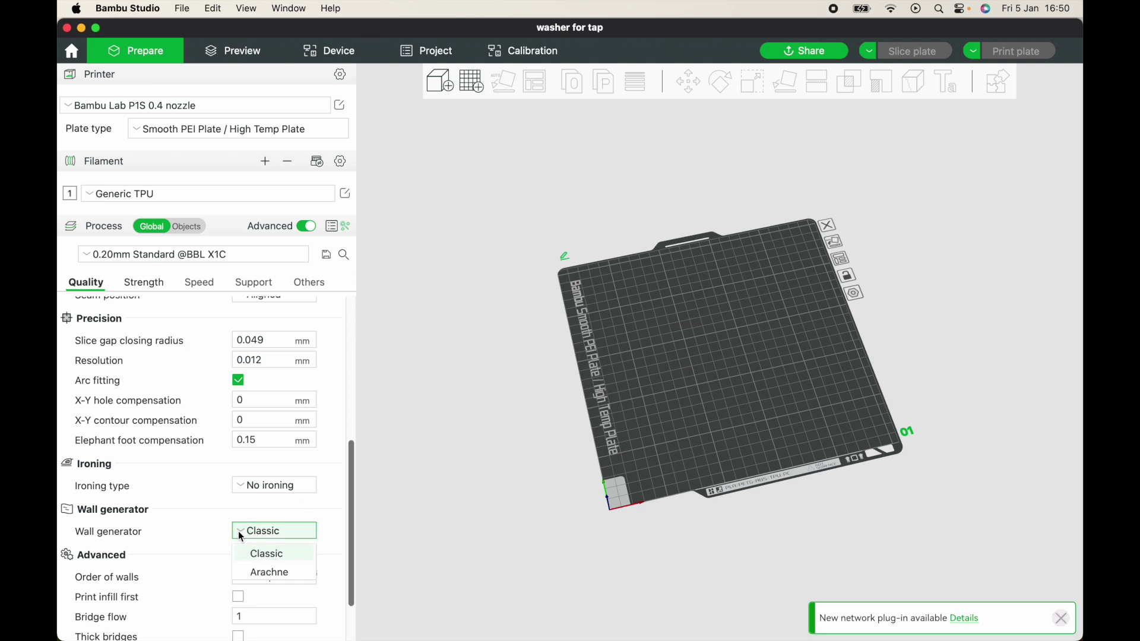
click(269, 571)
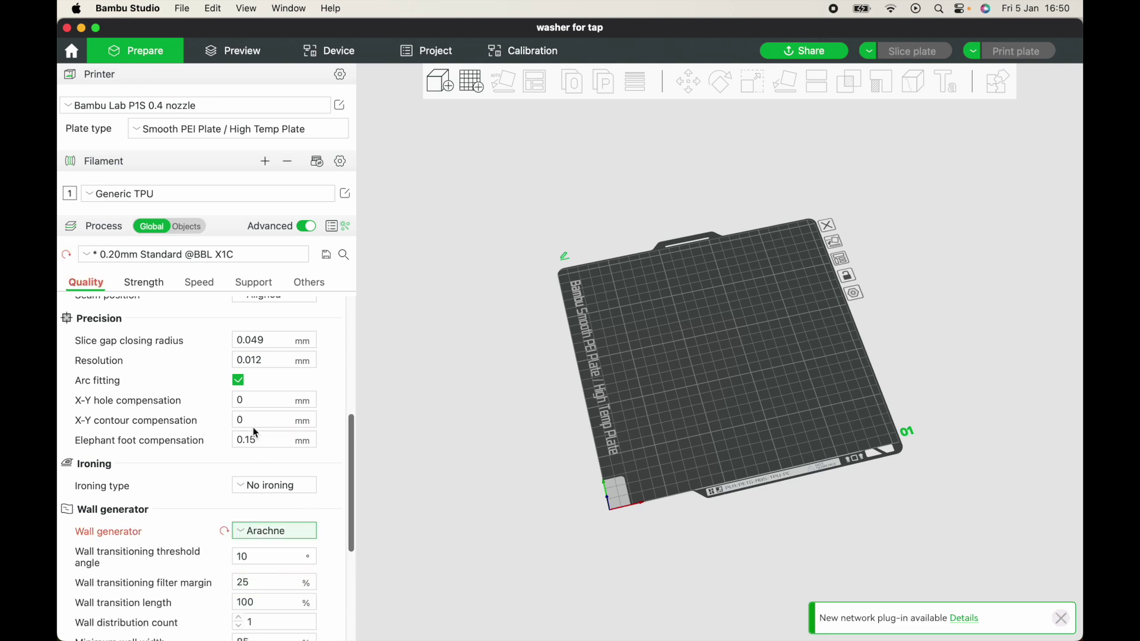
click(149, 282)
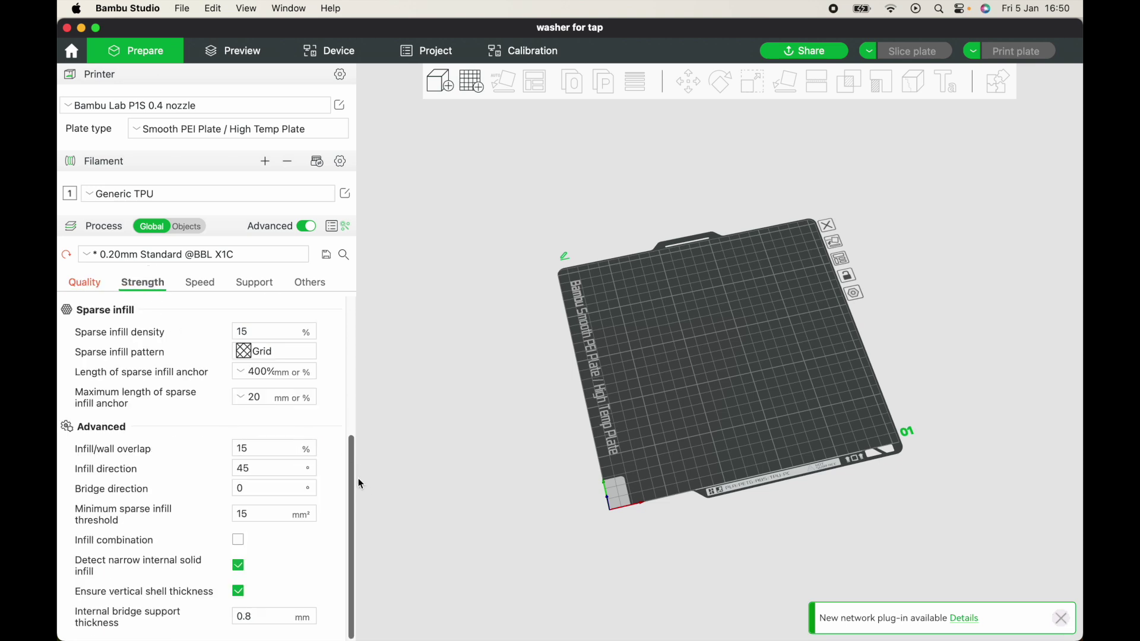
drag(351, 469, 354, 311)
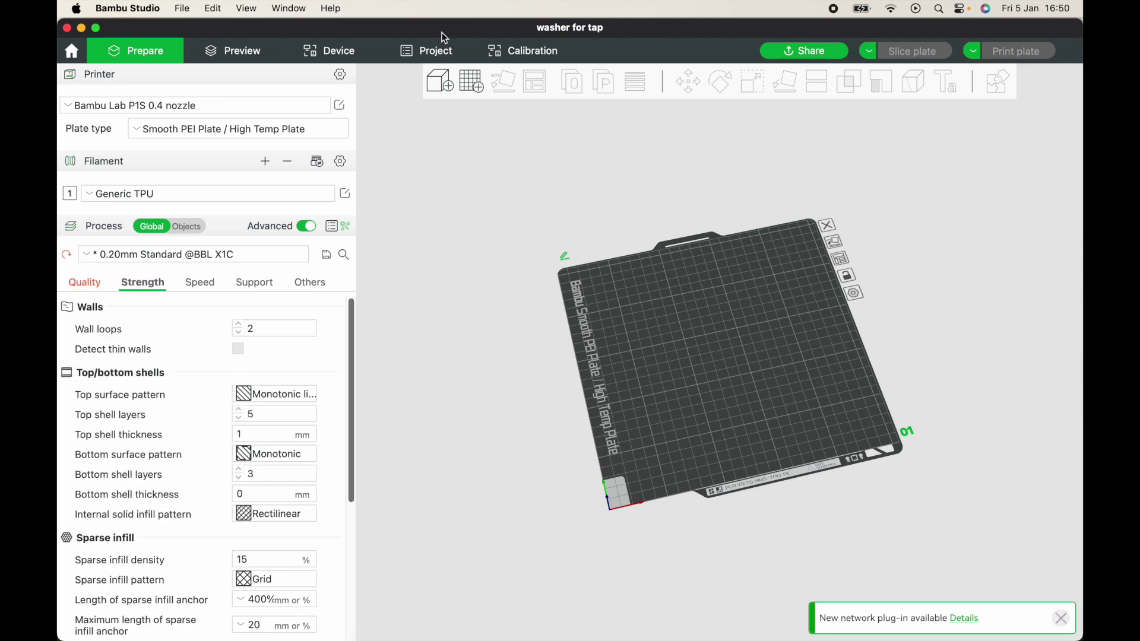
- Import rubber washer test.step onto the Bambu Studio build plate
click(449, 92)
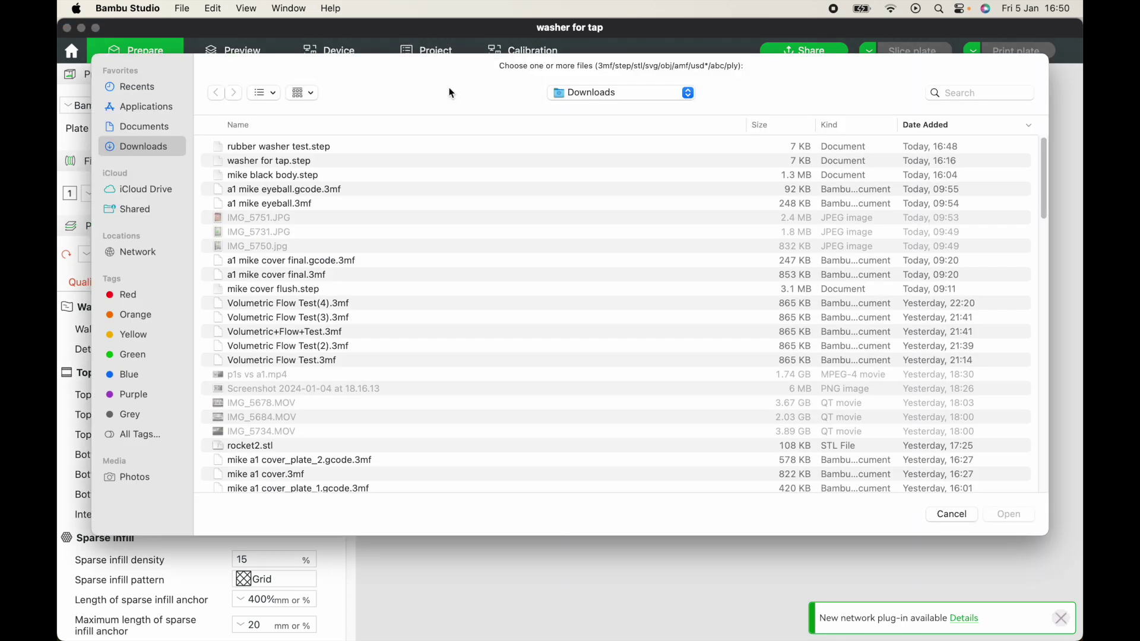
double_click(296, 147)
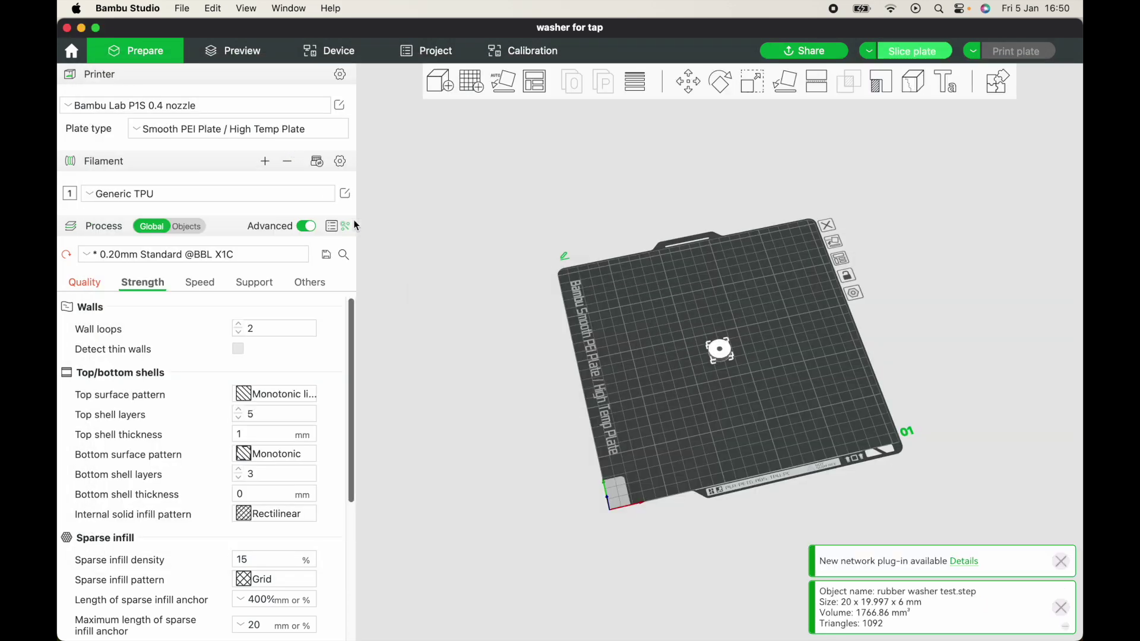
scroll(719, 384, up, 5)
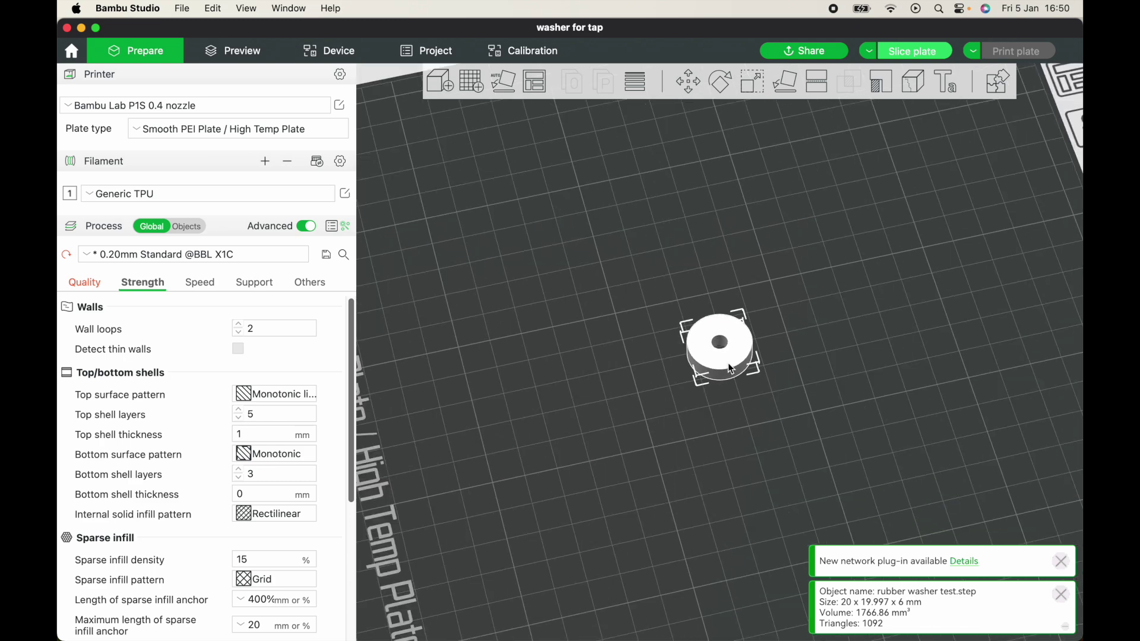
scroll(730, 367, down, 1)
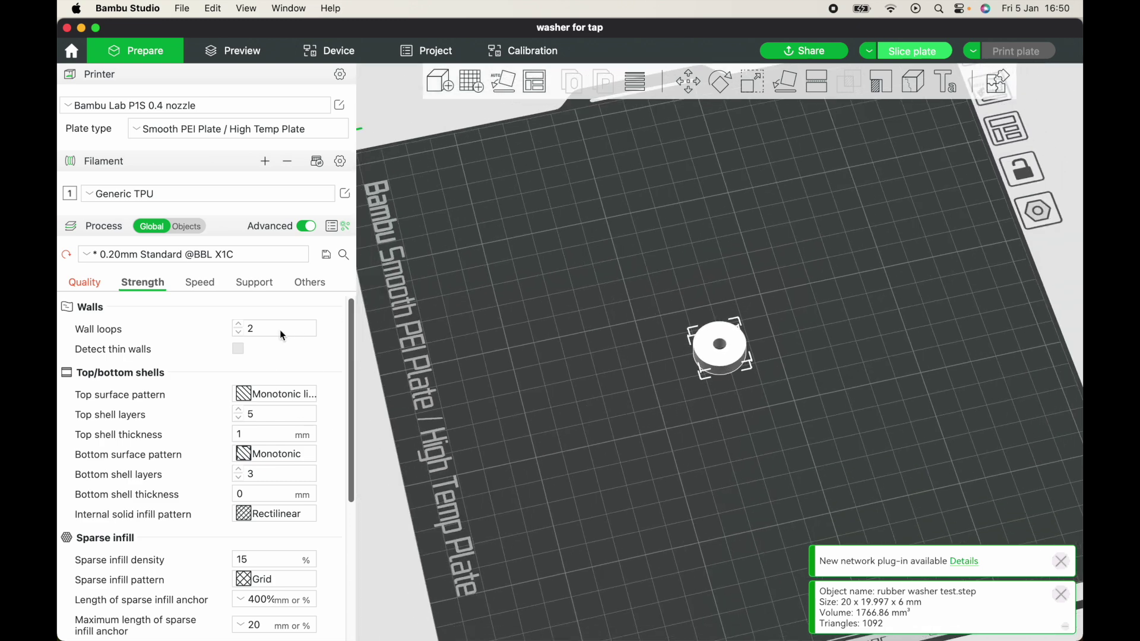
- Slice the plate and limit the layer preview to layer 20
click(915, 53)
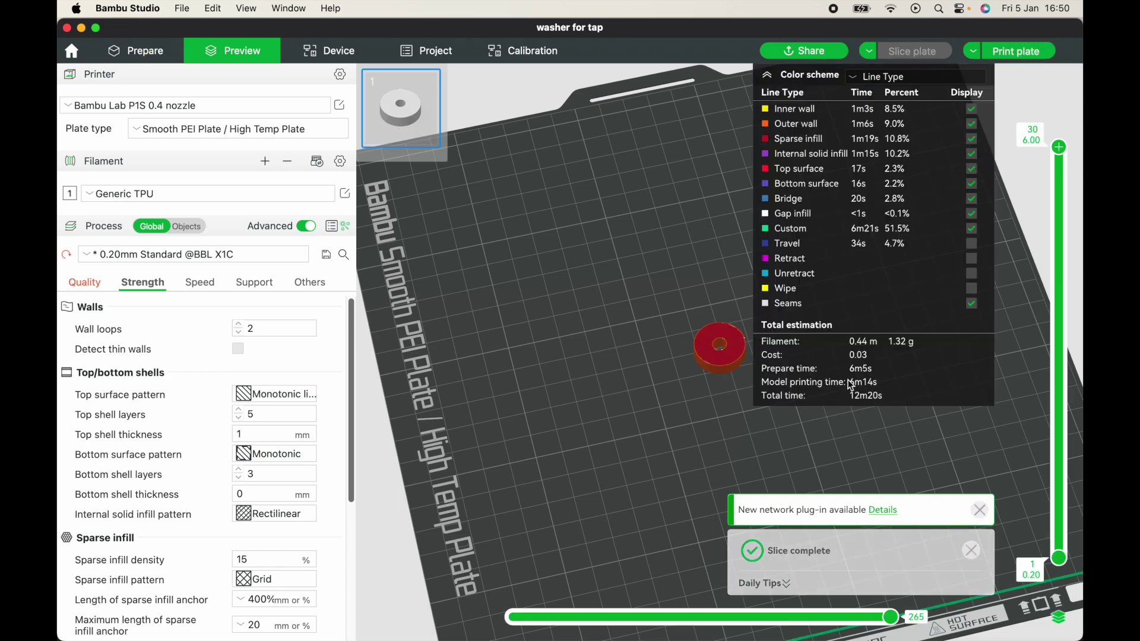
right_drag(808, 418, 735, 426)
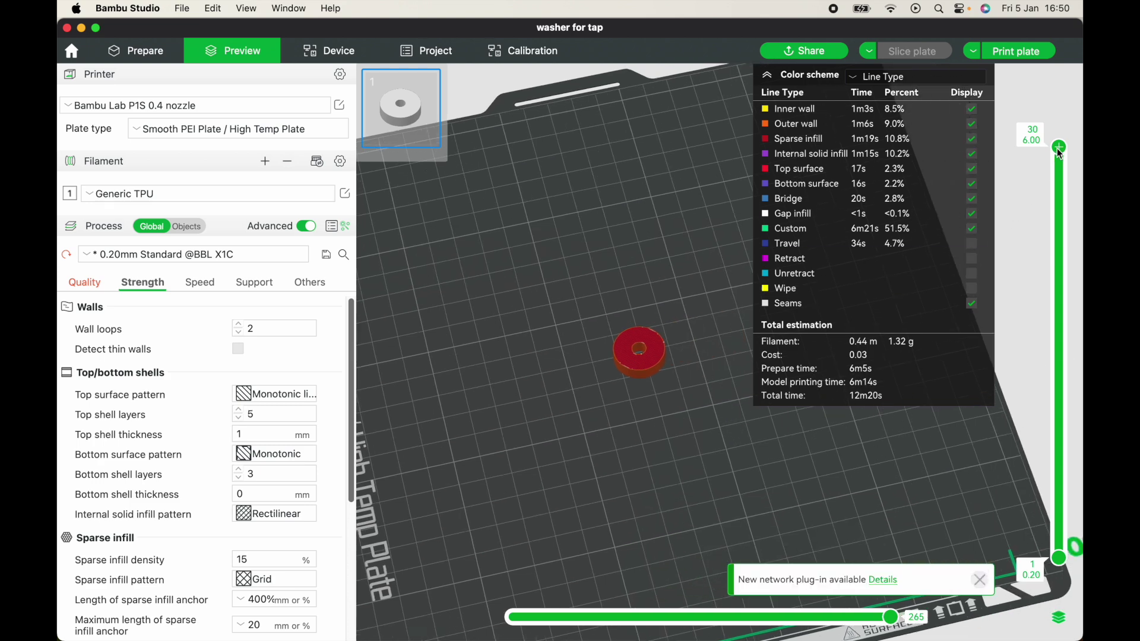
click(768, 76)
drag(1061, 148, 1067, 240)
scroll(666, 391, up, 5)
scroll(600, 395, down, 5)
key(z)
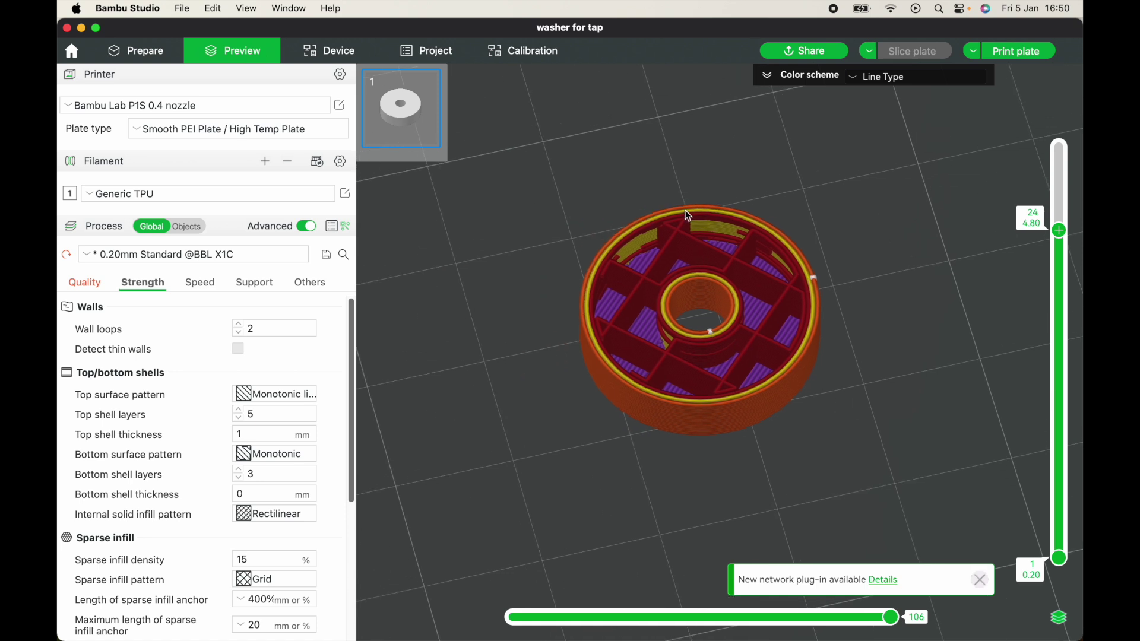
drag(1063, 239, 1064, 286)
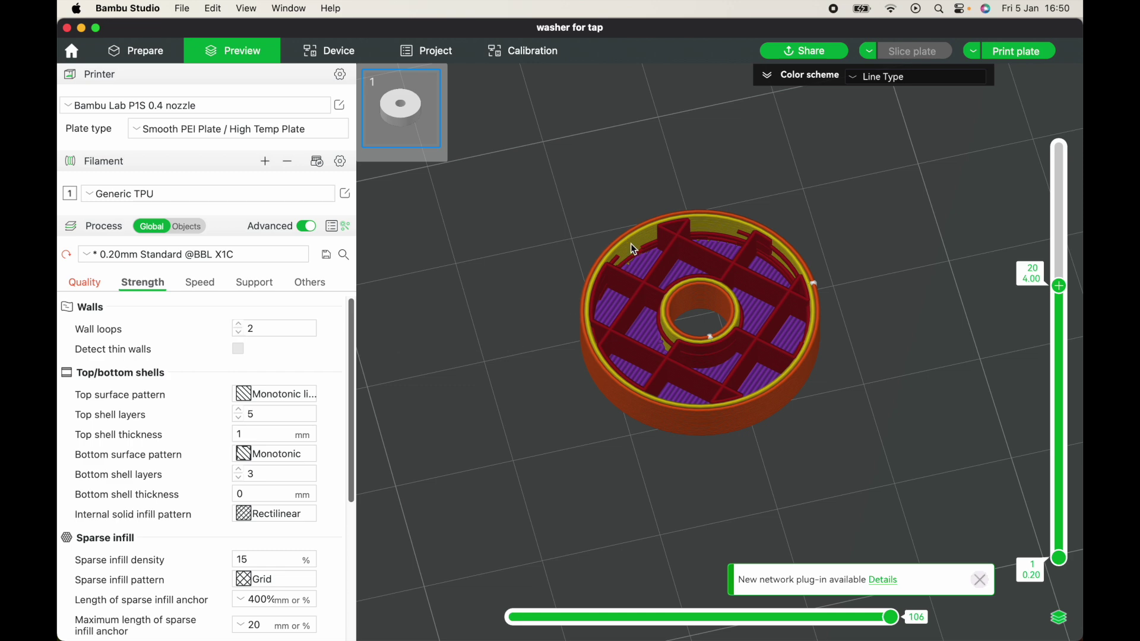
- Raise wall loops to 6 and re-slice, giving an estimate of 14m36s and 1.92 g
double_click(237, 324)
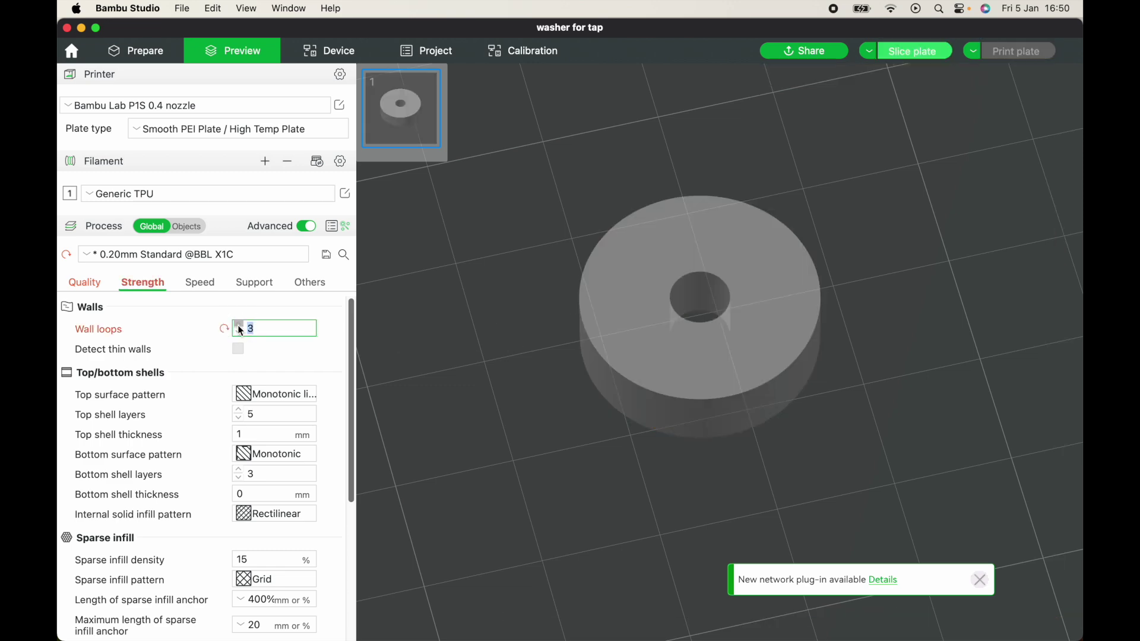
click(239, 325)
click(239, 325)
click(911, 57)
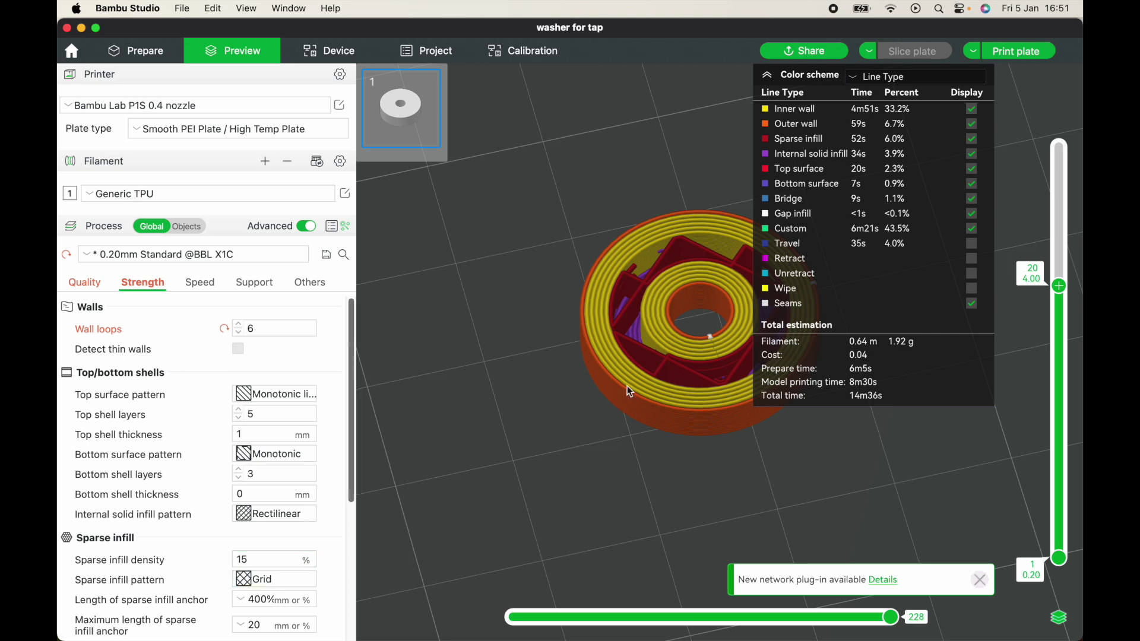
click(768, 74)
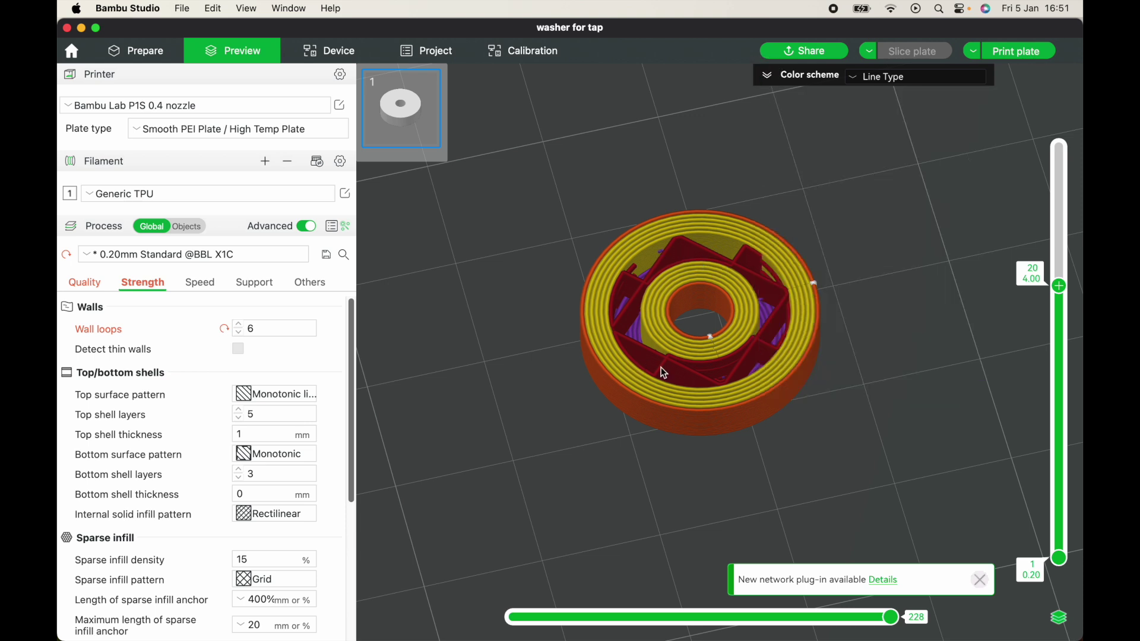
- Try Gyroid as the sparse infill pattern and slice the washer
click(264, 579)
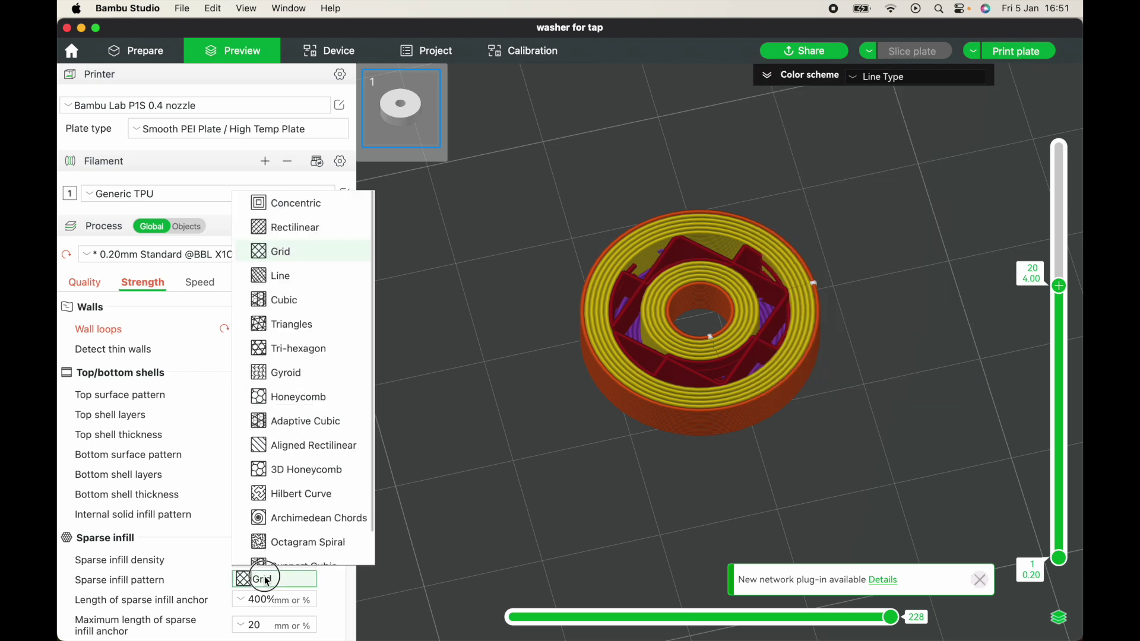
click(303, 373)
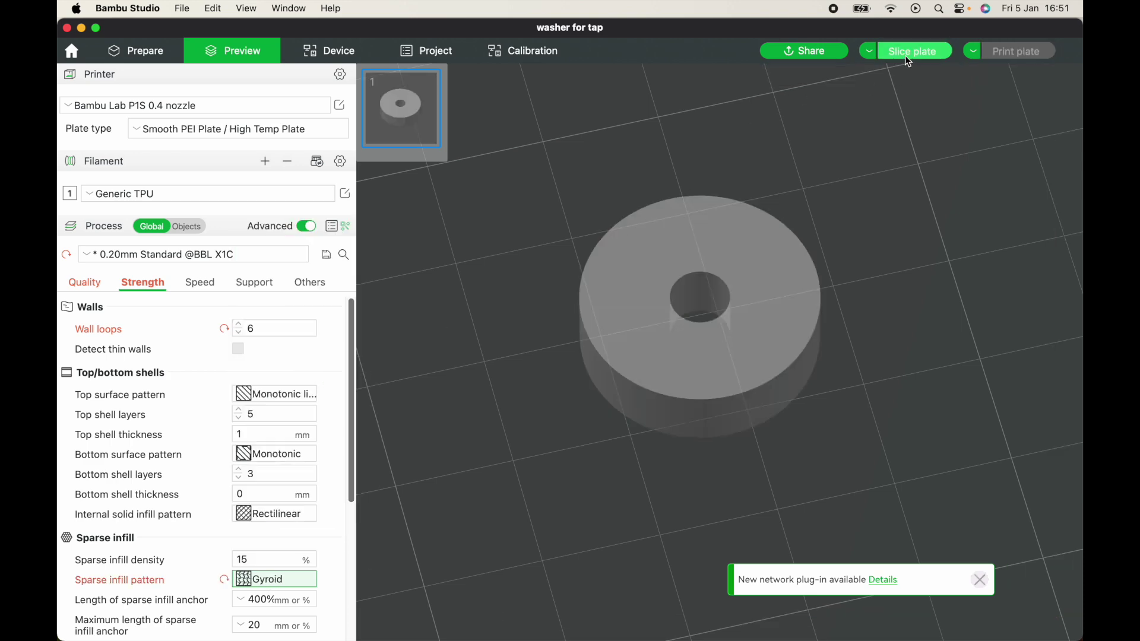
click(906, 56)
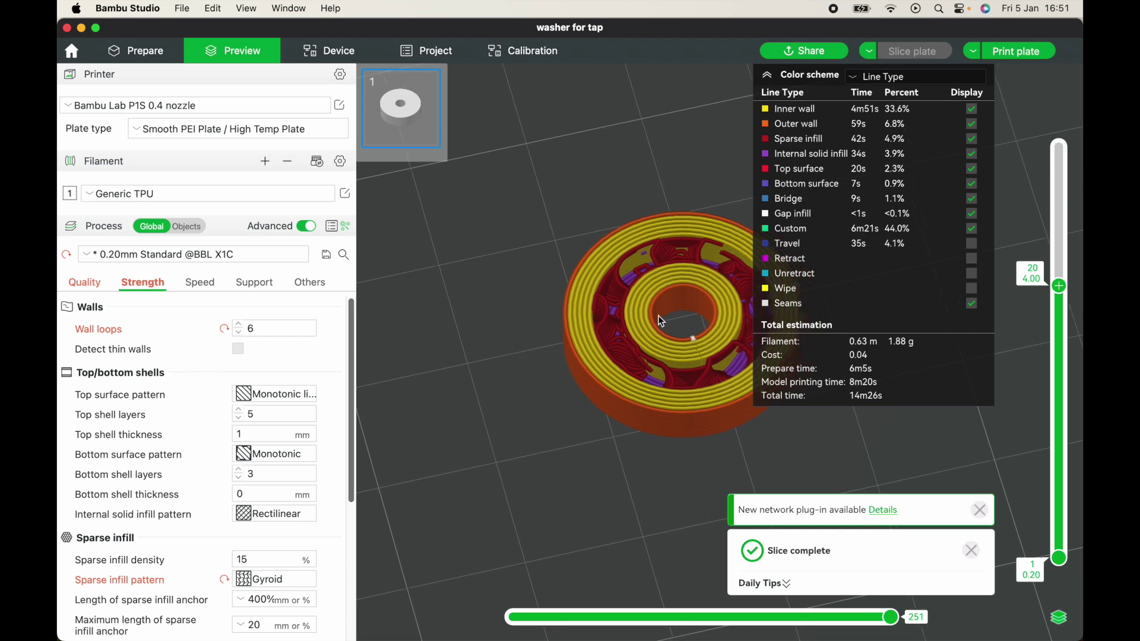
drag(662, 321, 622, 323)
- Switch to Rectilinear infill, set density from 15% to 100%, and re-slice
click(252, 560)
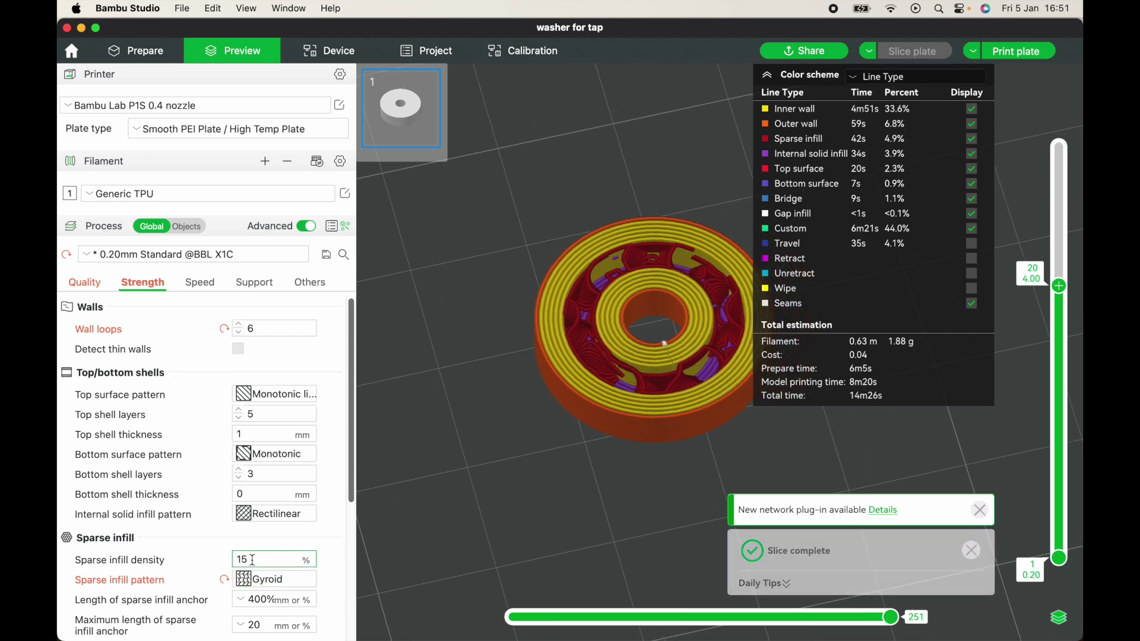
click(267, 579)
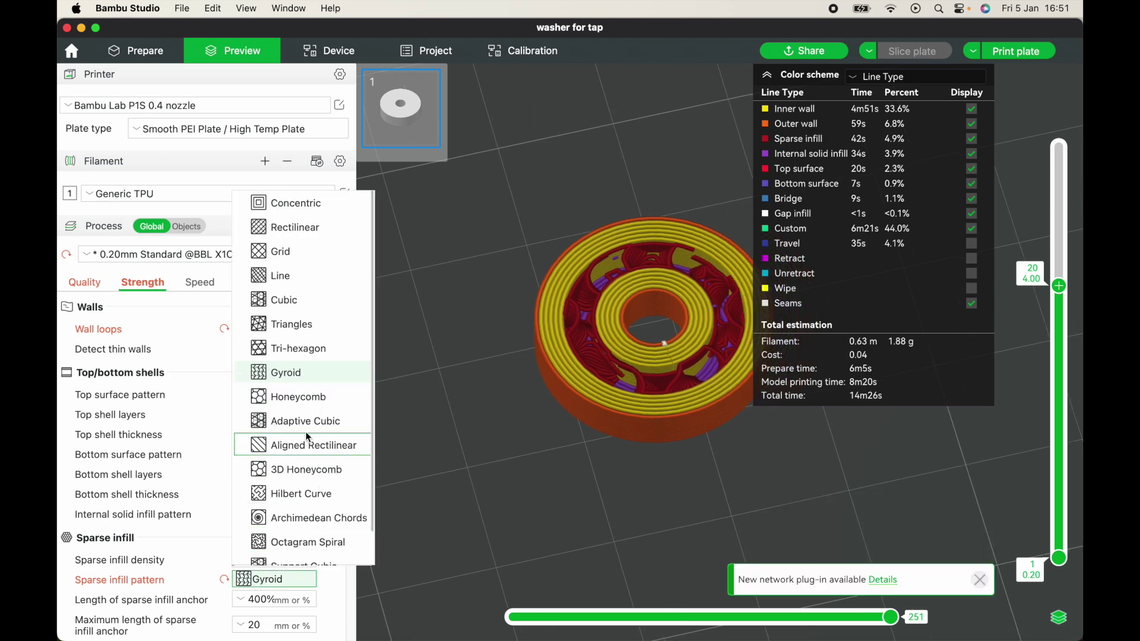
click(294, 230)
click(252, 559)
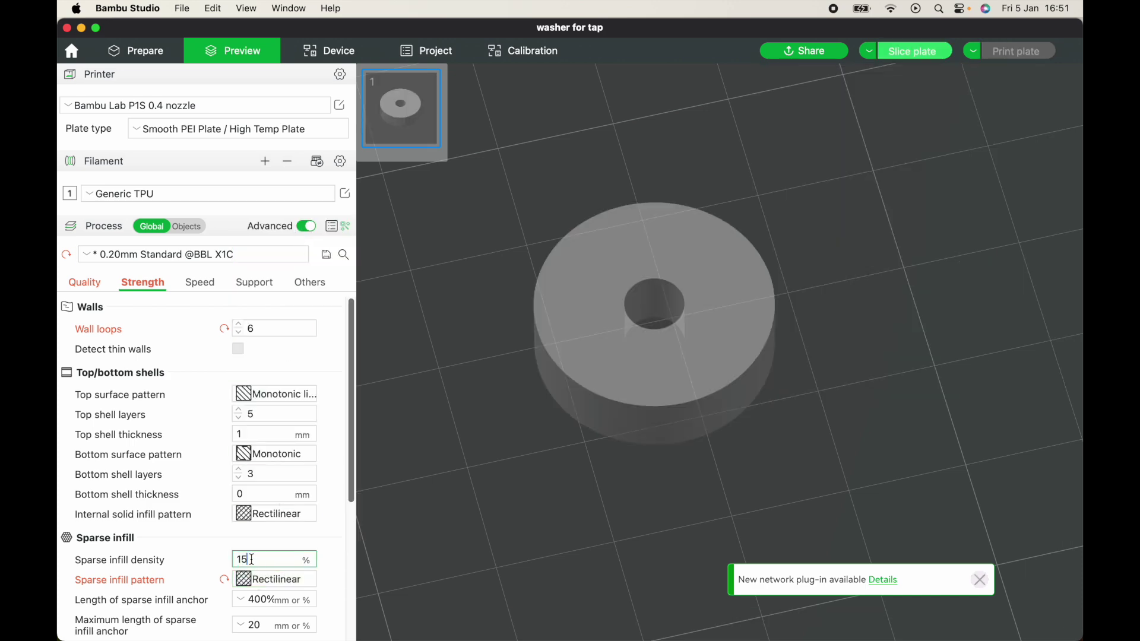
key(BackSpace)
key(BackSpace)
text(100)
key(Return)
click(912, 54)
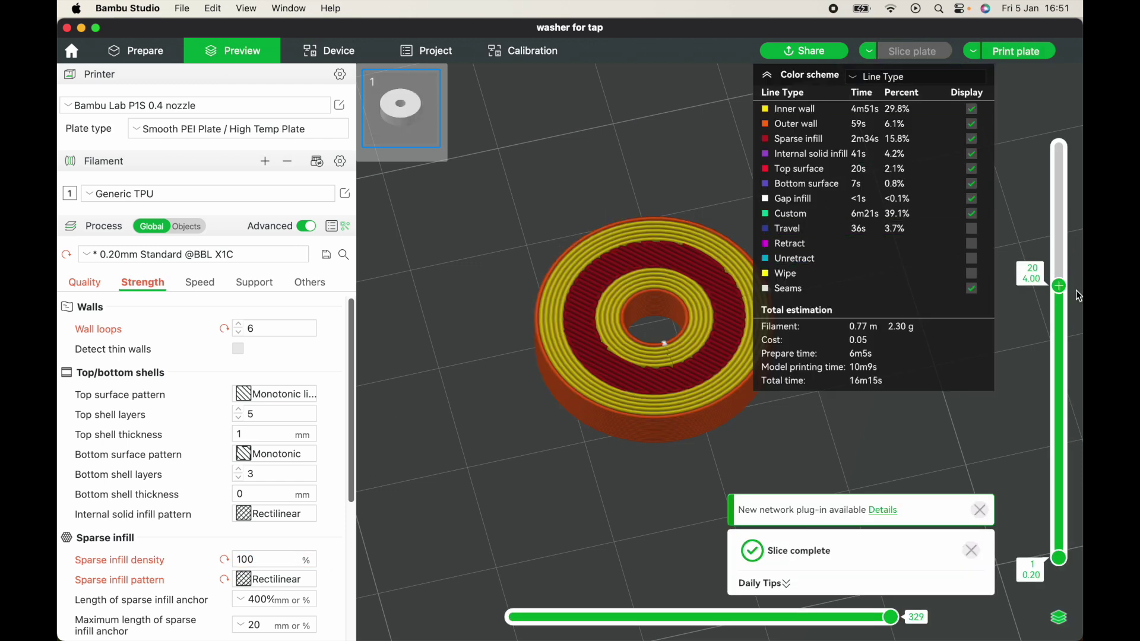
- Inspect the solid washer's lower layers, underside and edge-on view in the preview
drag(1068, 295, 1067, 144)
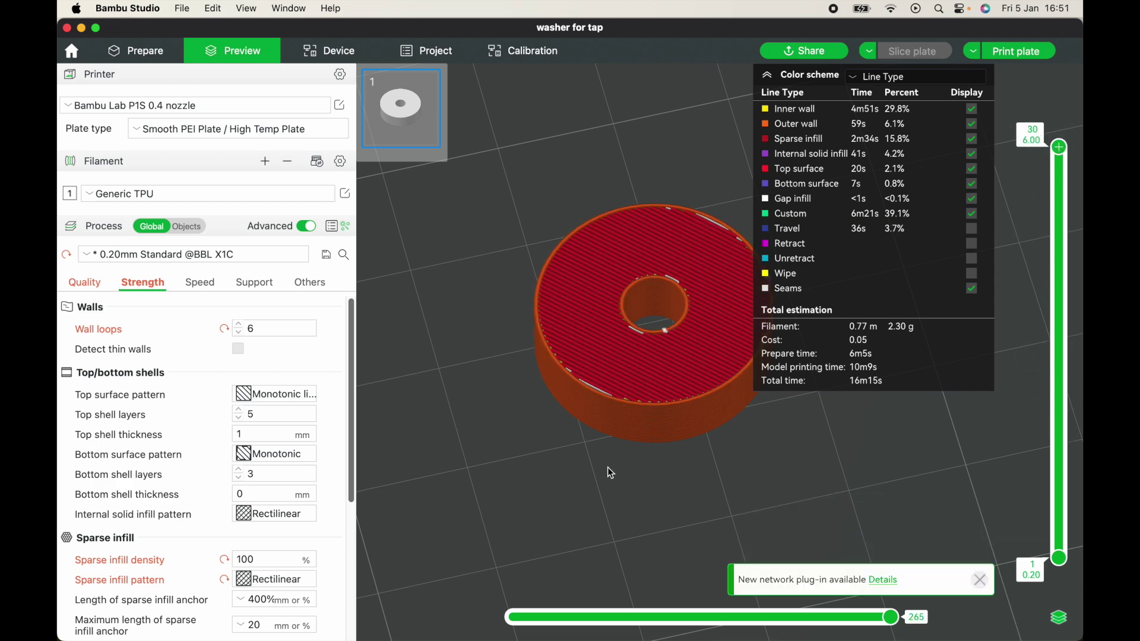
drag(737, 505, 740, 474)
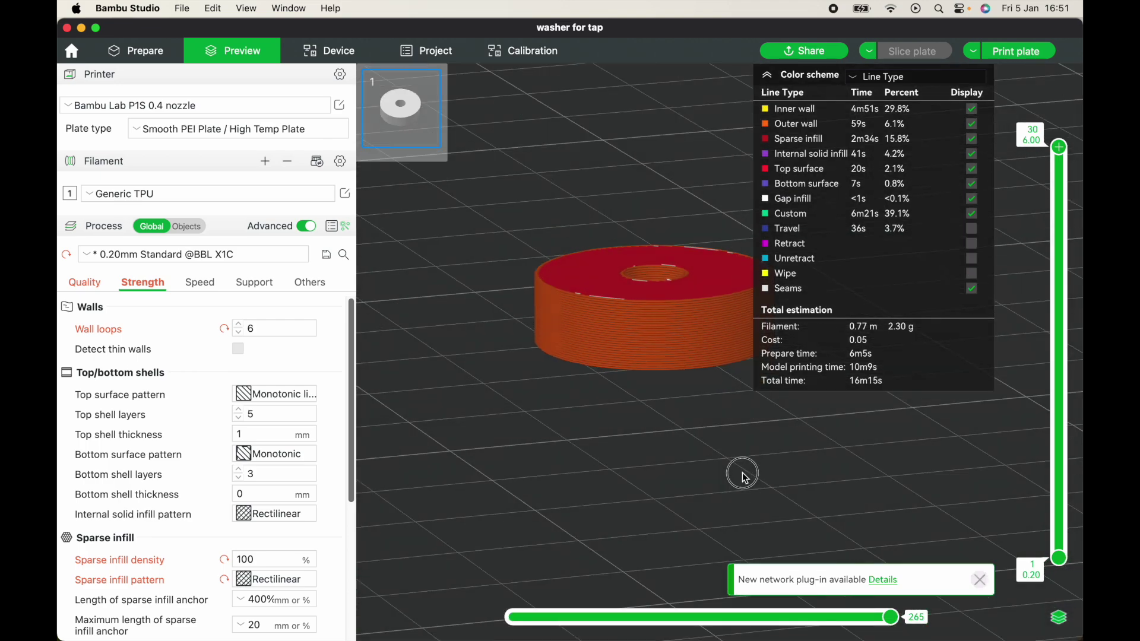
mouse_move(640, 409)
mouse_down()
mouse_move(631, 402)
mouse_move(636, 423)
mouse_up()
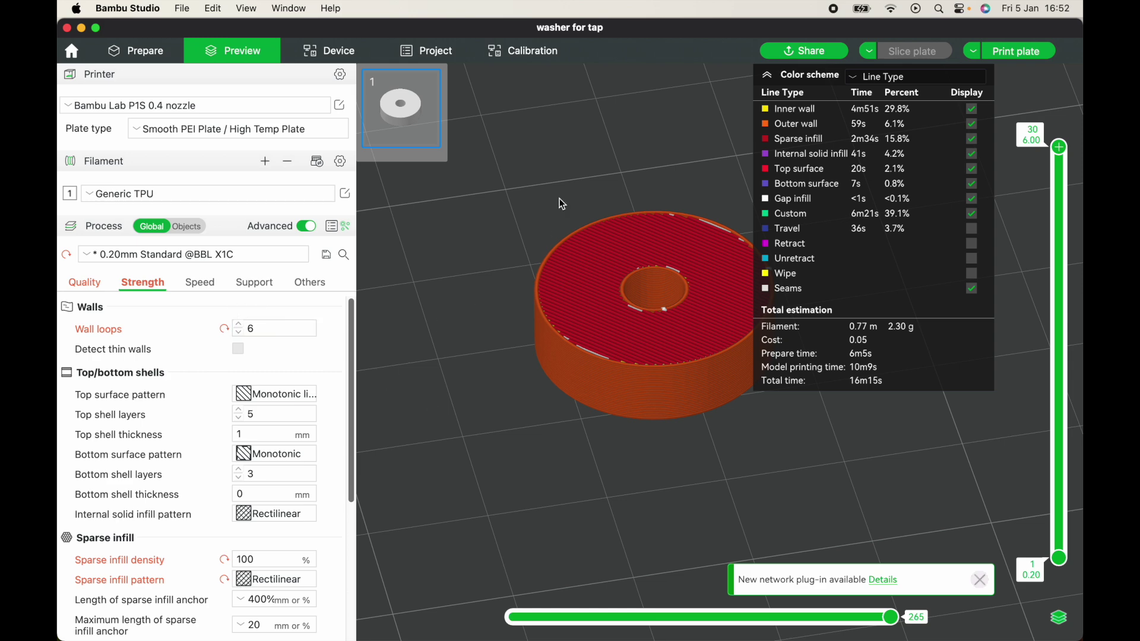
- Send the sliced washer print job to Printer 1
click(1022, 53)
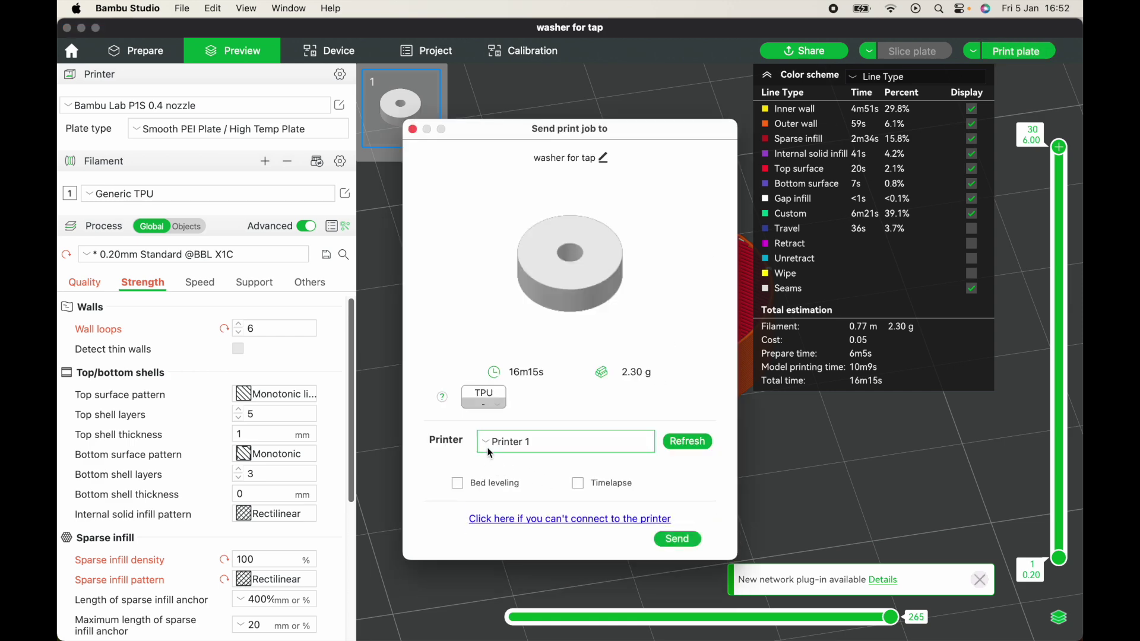
click(492, 447)
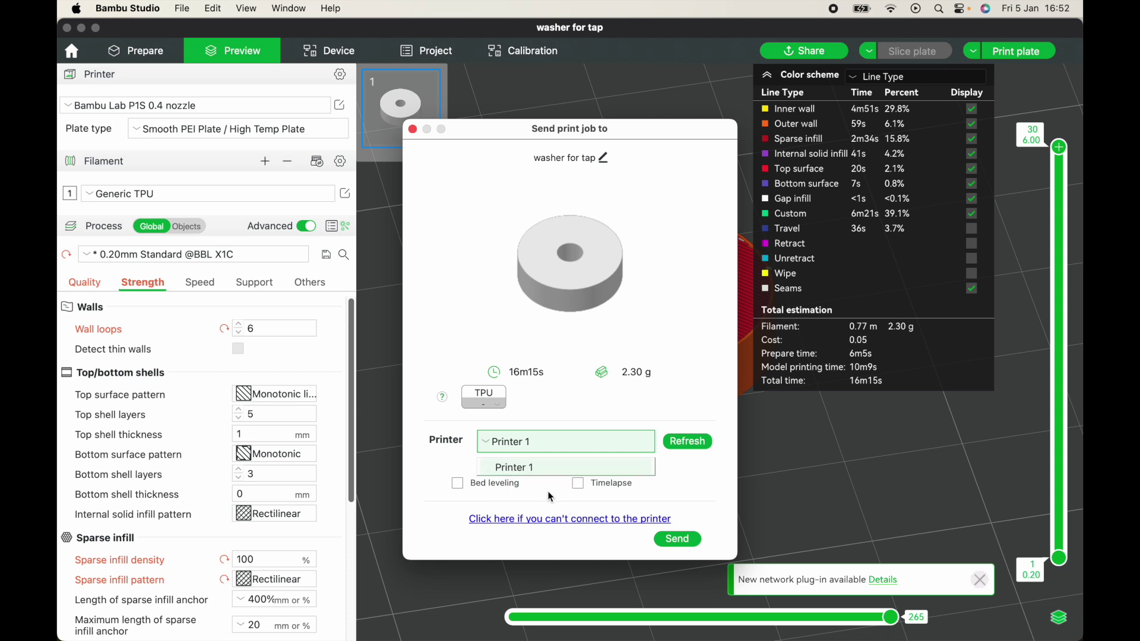
click(533, 469)
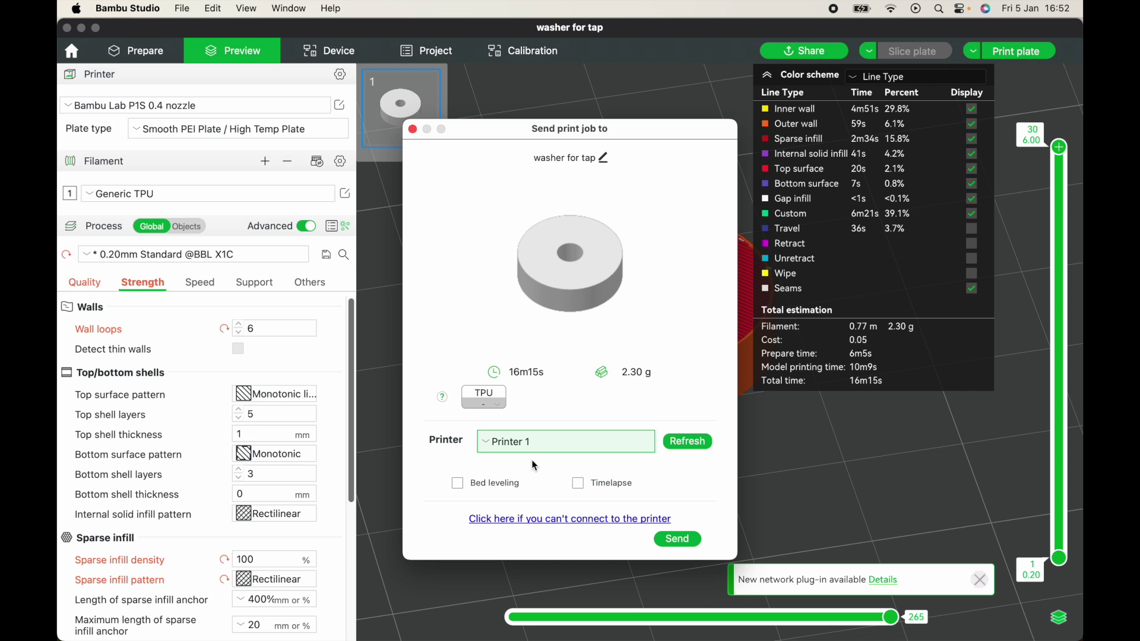
click(681, 544)
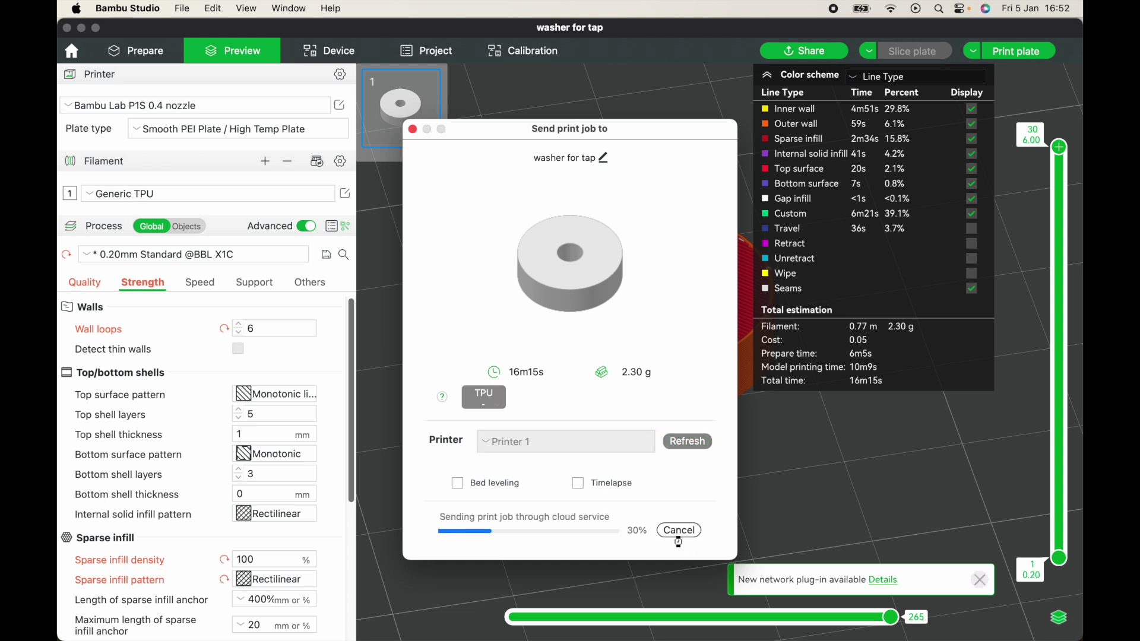